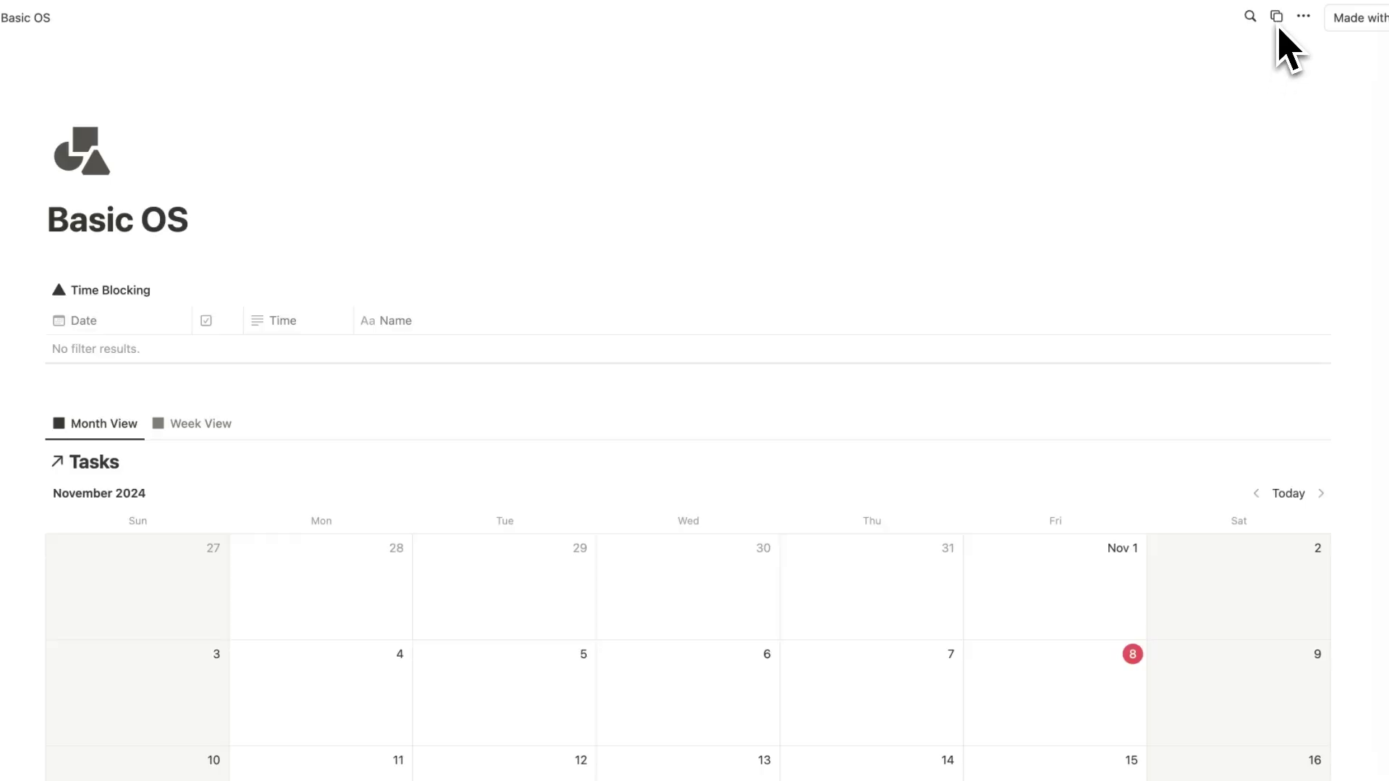
Step: Duplicate the Basic OS template and scroll down to its empty Tasks table
left_click(1279, 27)
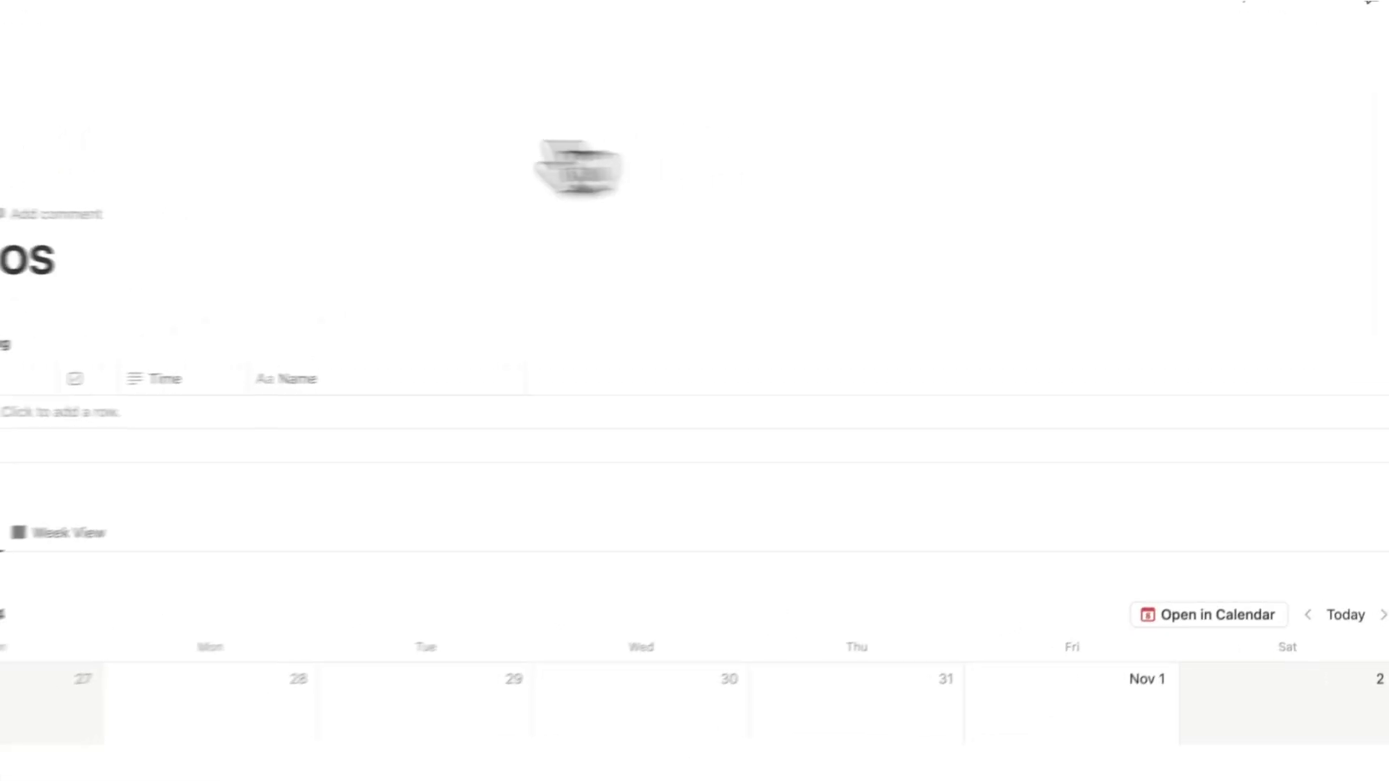
scroll(201, 285, "down", 10)
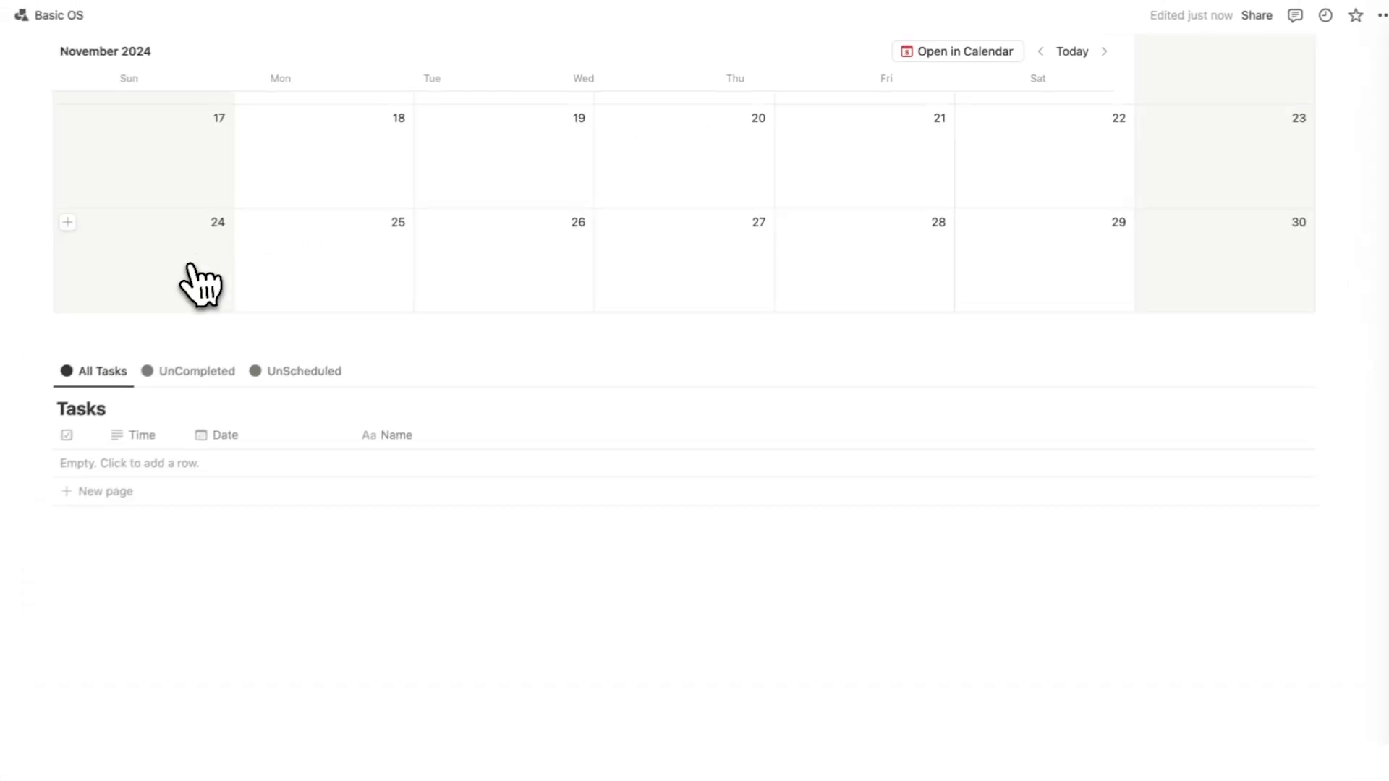
scroll(248, 450, "up", 10)
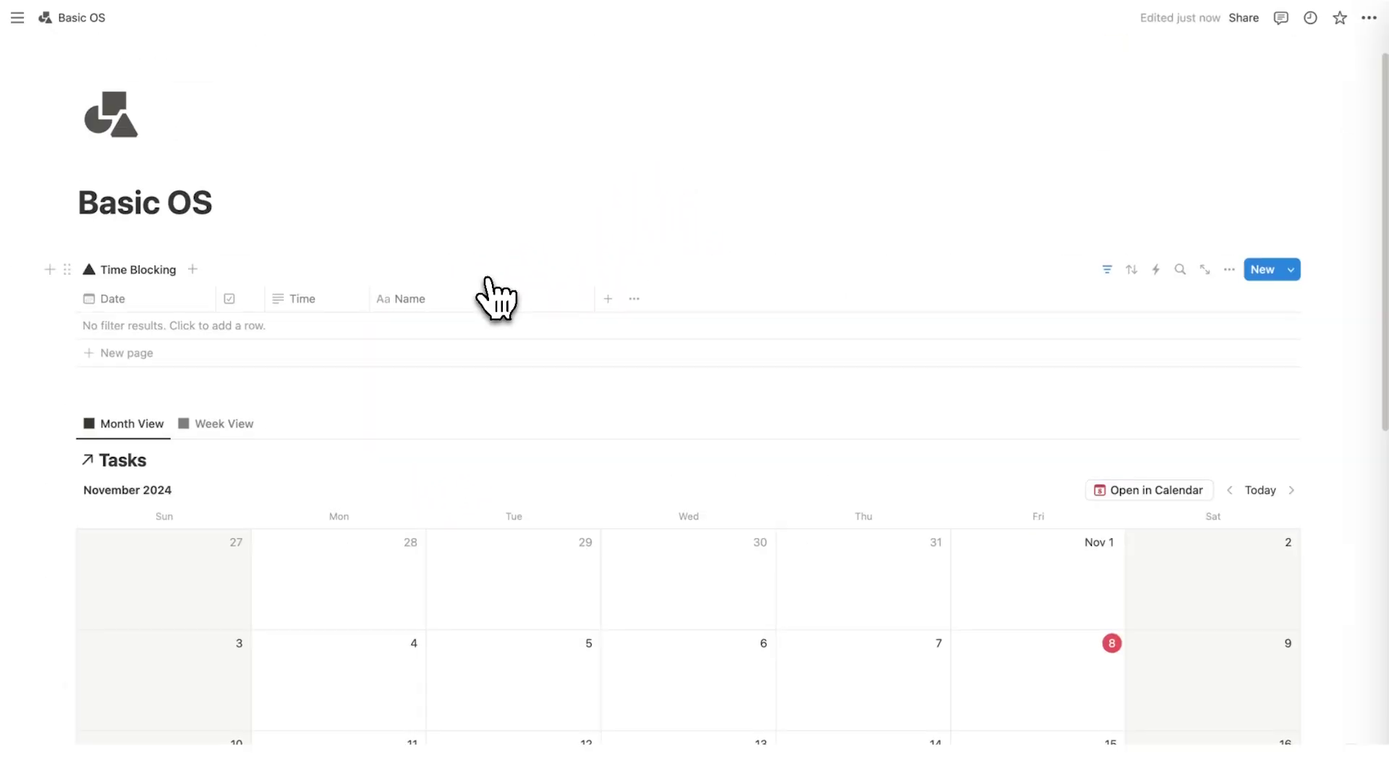
scroll(496, 294, "down", 2)
scroll(93, 221, "down", 3)
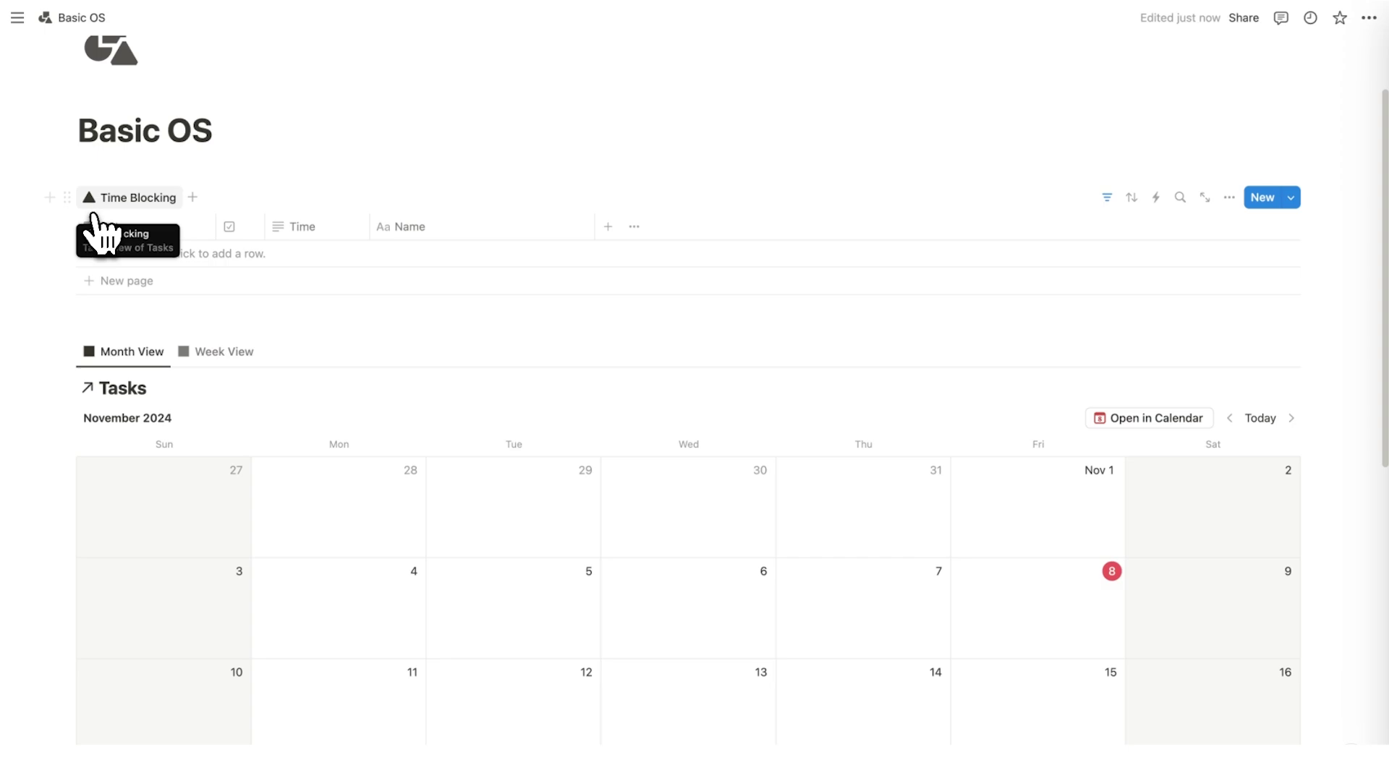
scroll(465, 301, "down", 7)
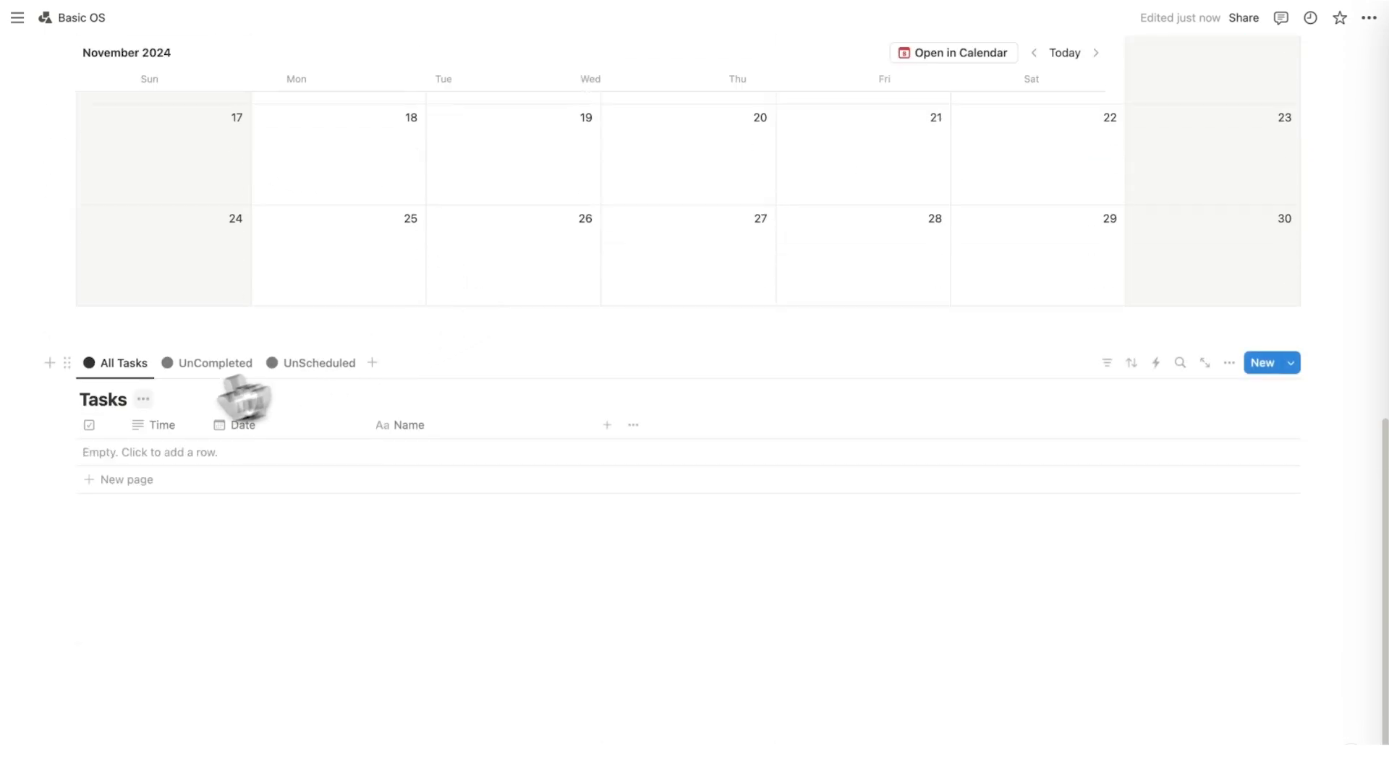
scroll(419, 448, "up", 10)
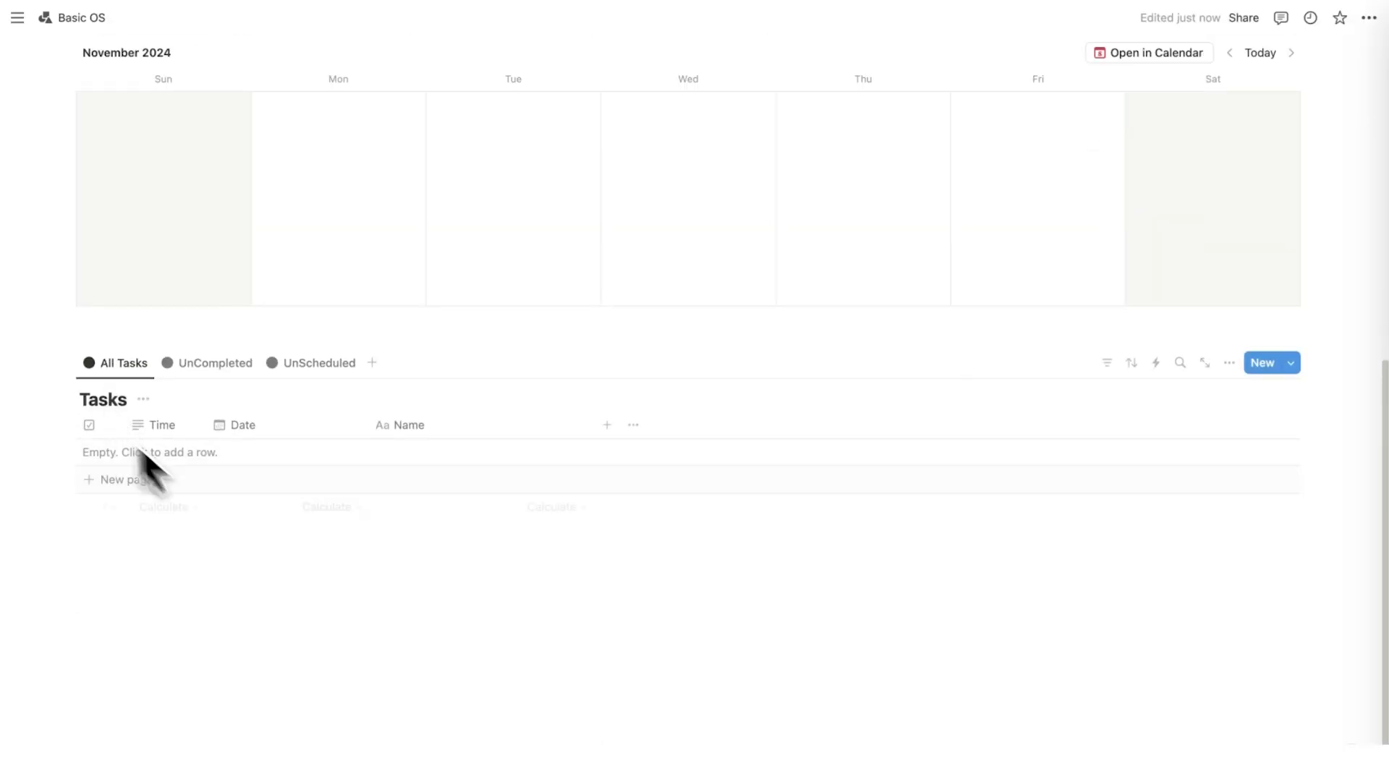
scroll(146, 466, "up", 7)
scroll(506, 340, "down", 6)
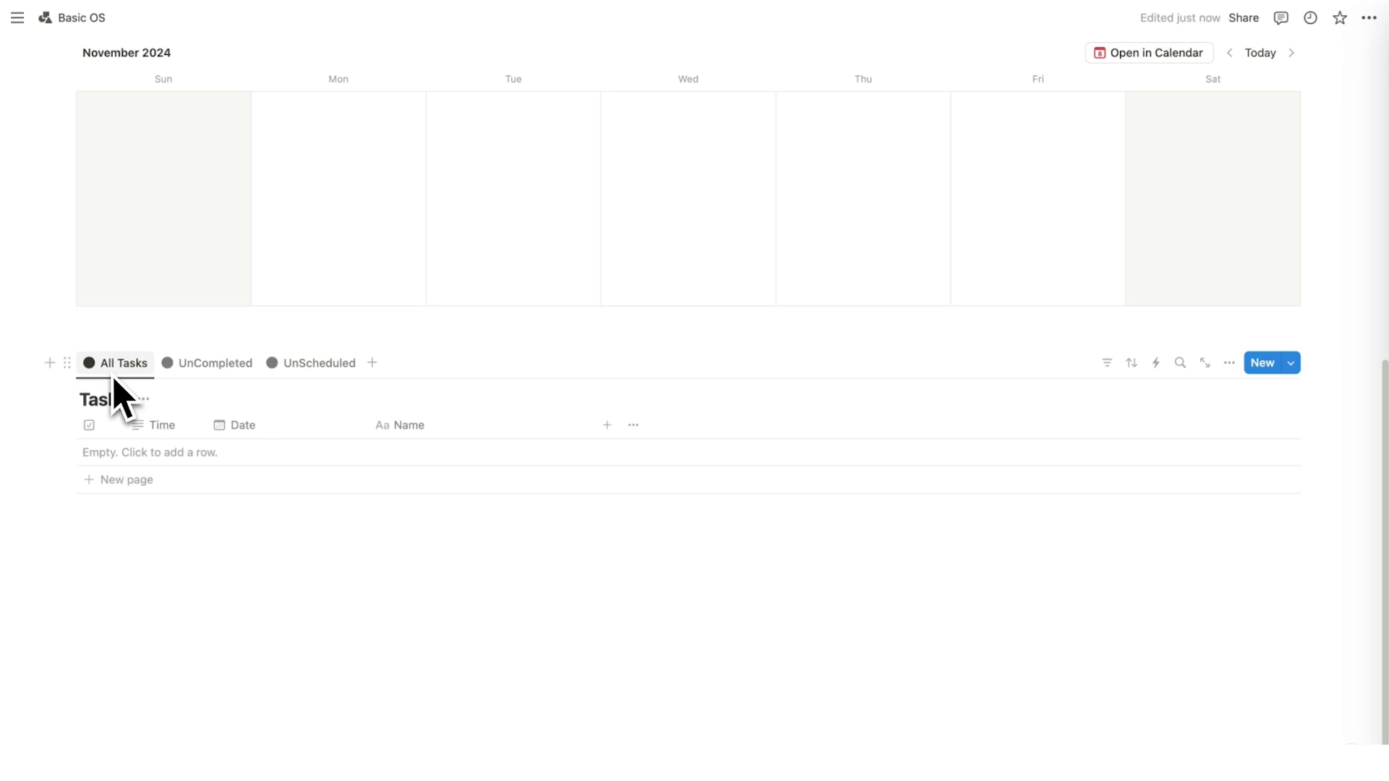
Step: Add task rows to the Tasks table, glancing at the UnCompleted view before returning to All Tasks
left_click(124, 480)
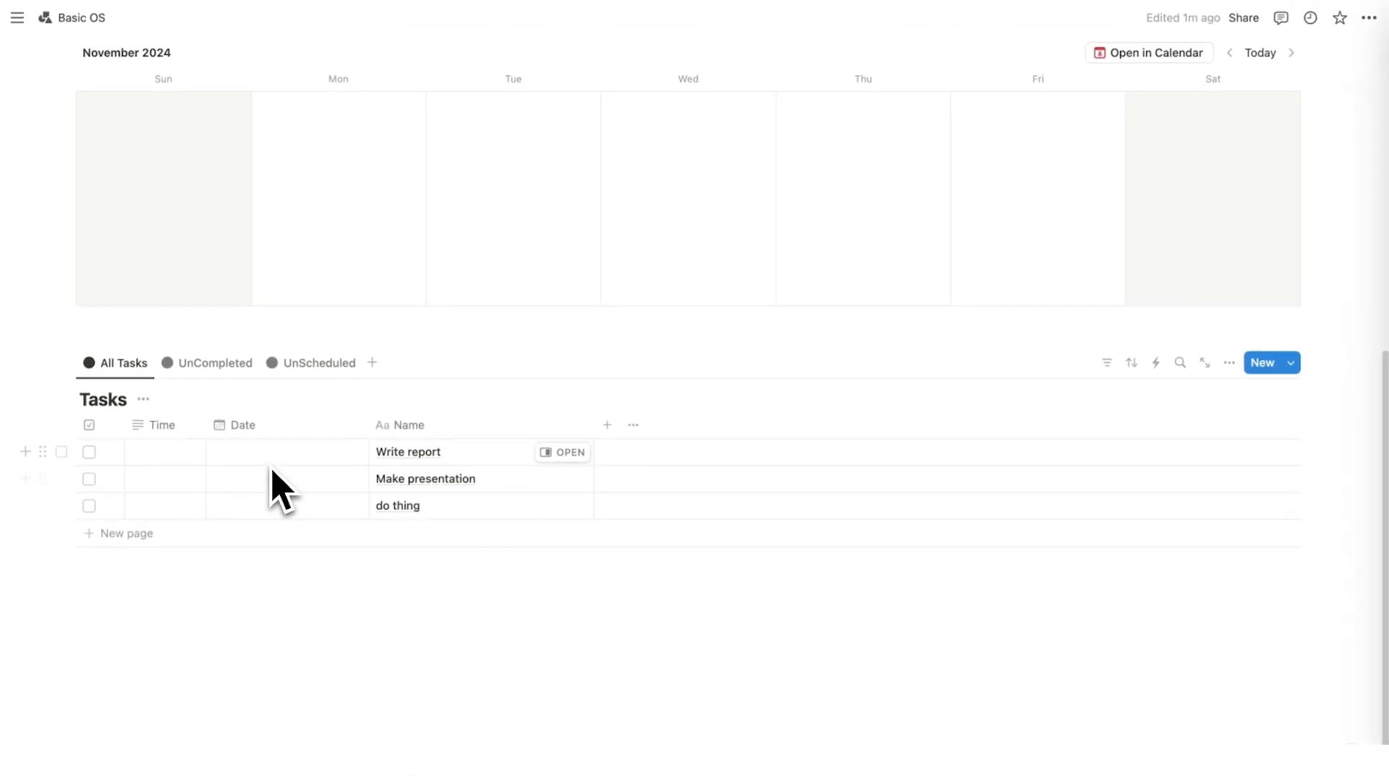
left_click(222, 370)
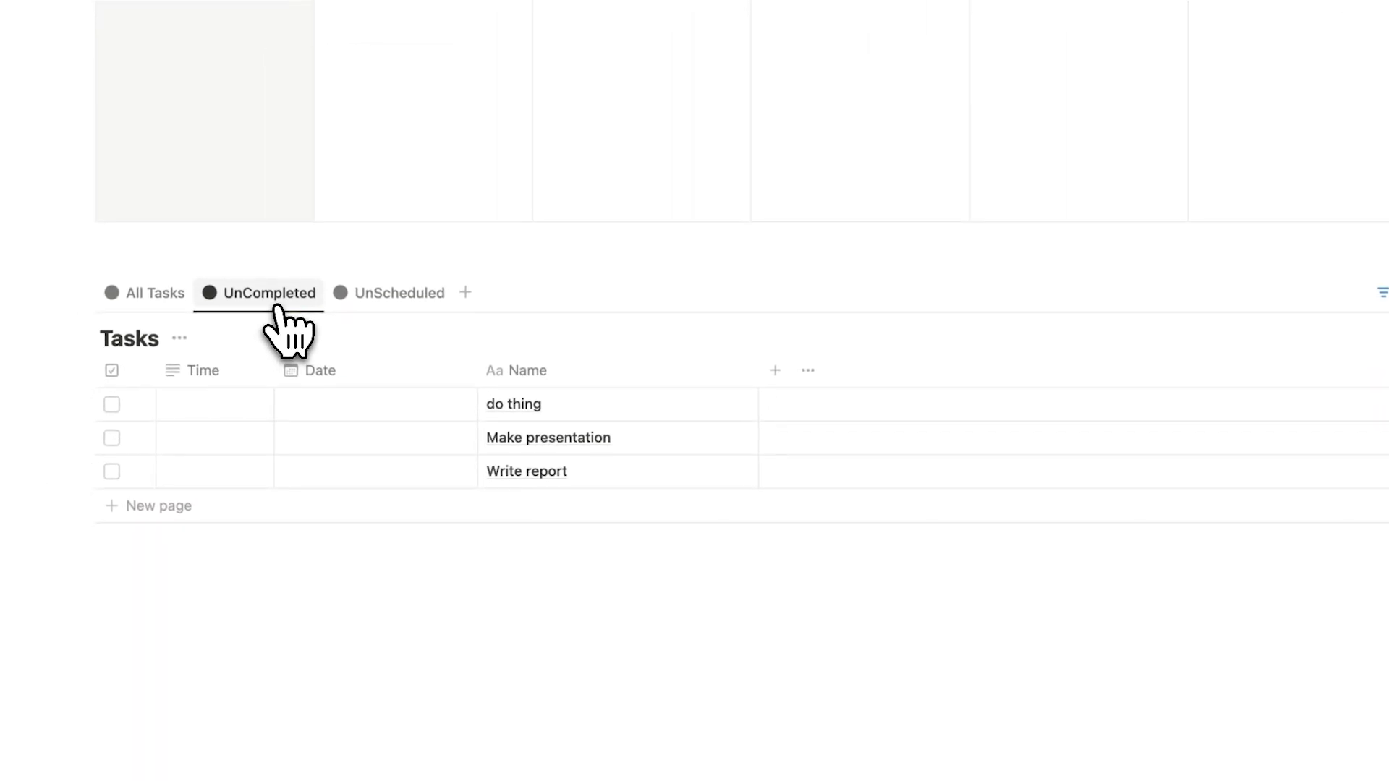
left_click(148, 294)
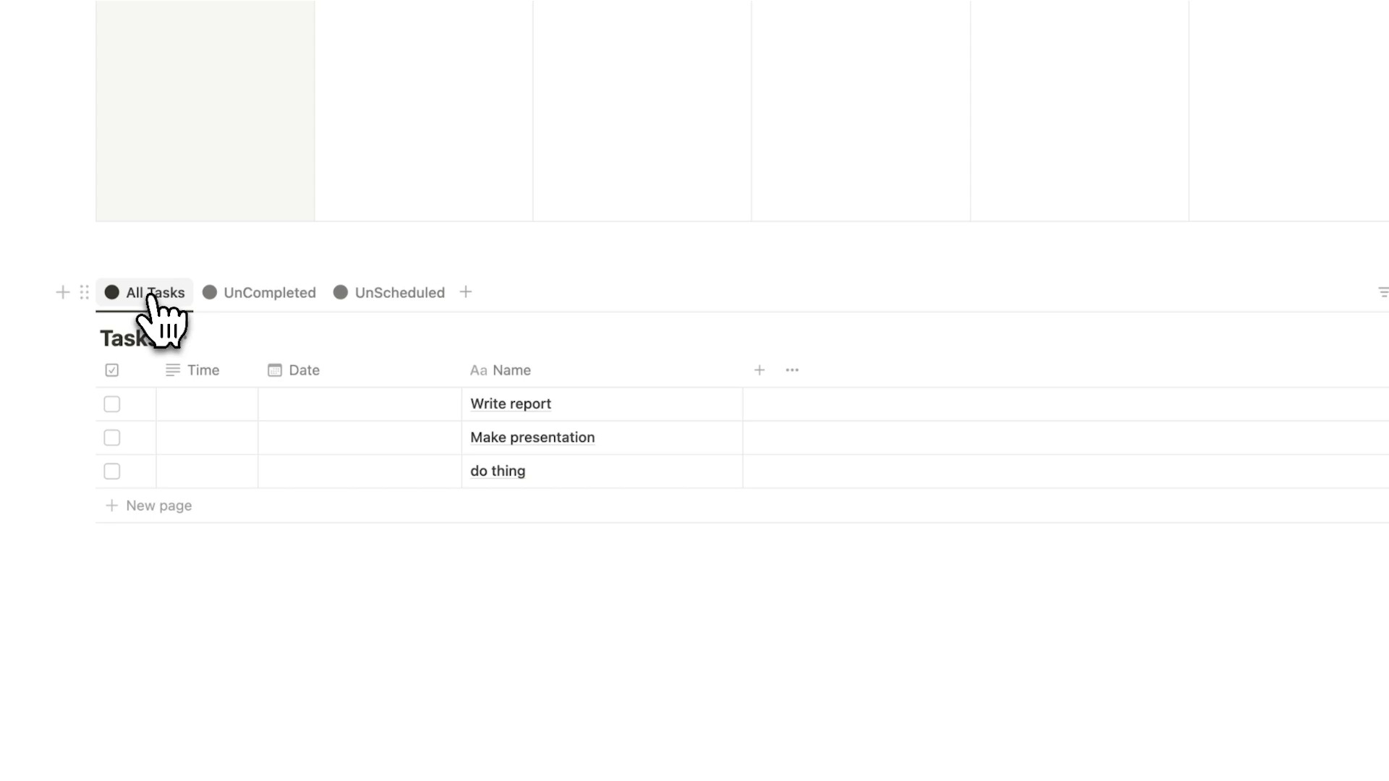
Step: Add a 'blah blah' task below do thing and mark it done
left_click(246, 504)
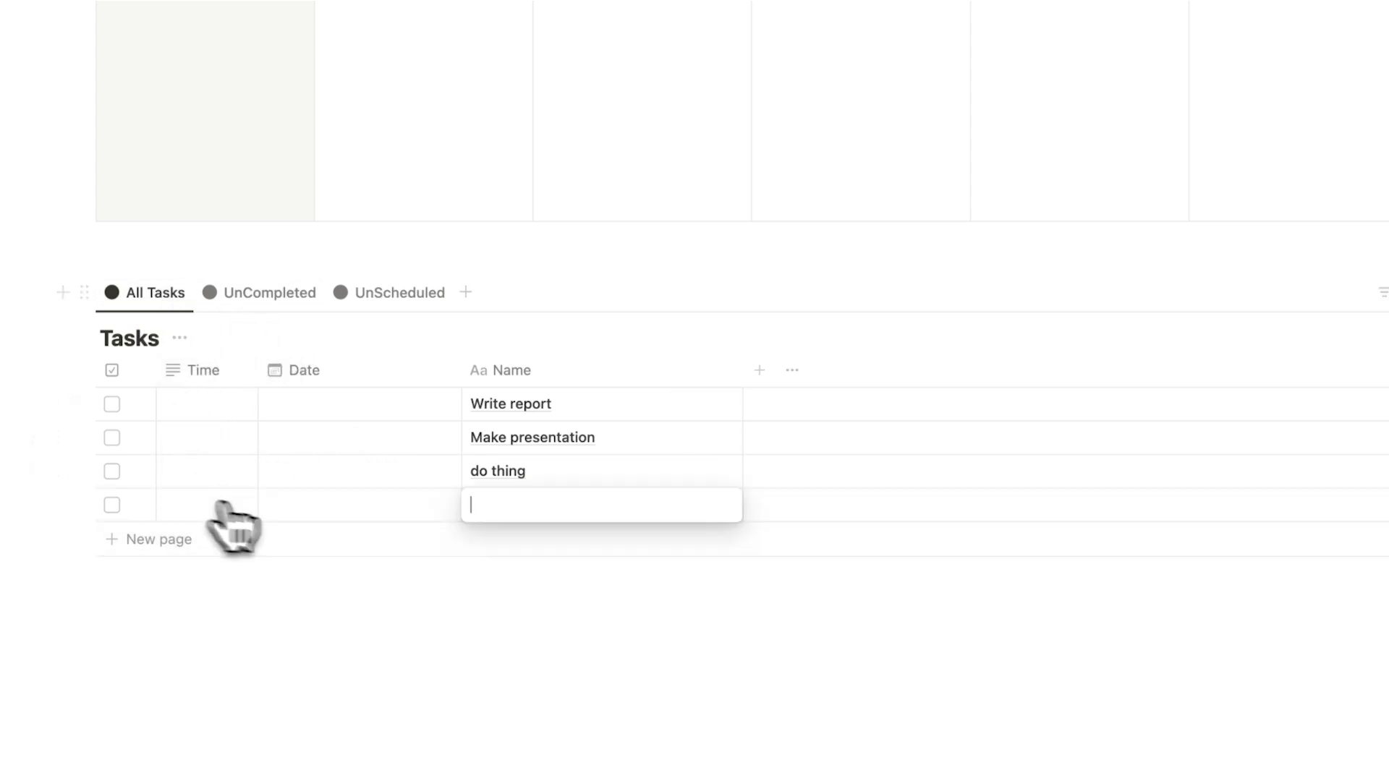
type("blah blah")
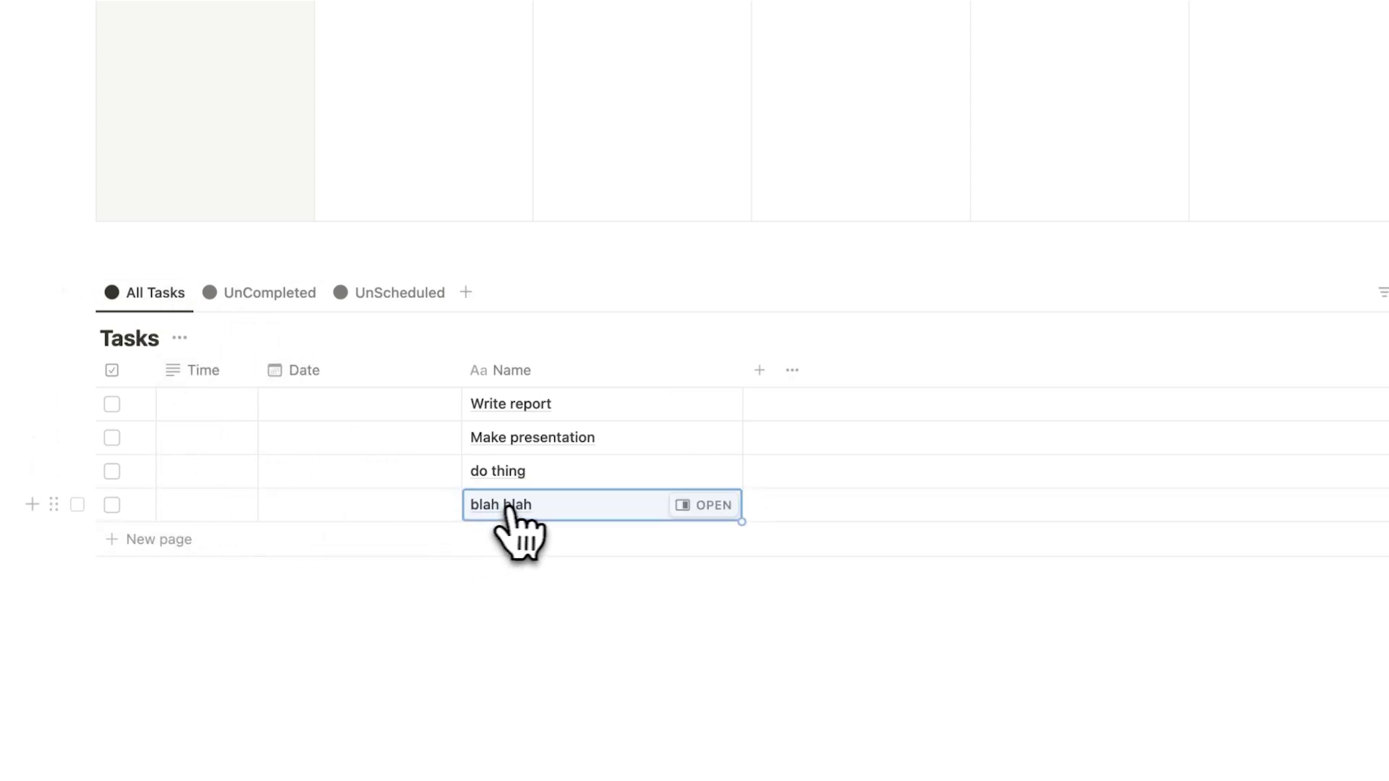
left_click(113, 505)
left_click(323, 613)
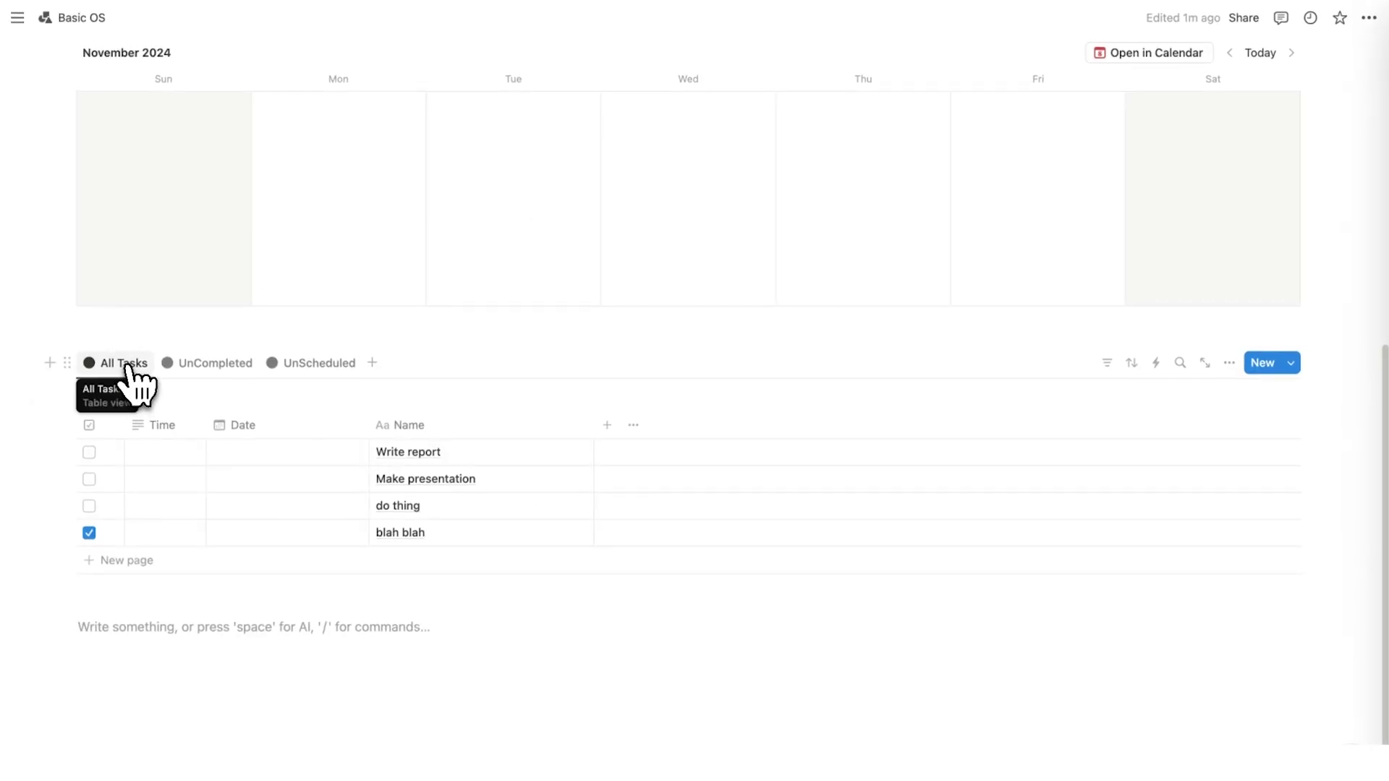
Step: Inspect the UnCompleted view's filter, then switch to the UnScheduled view of undated tasks
left_click(197, 365)
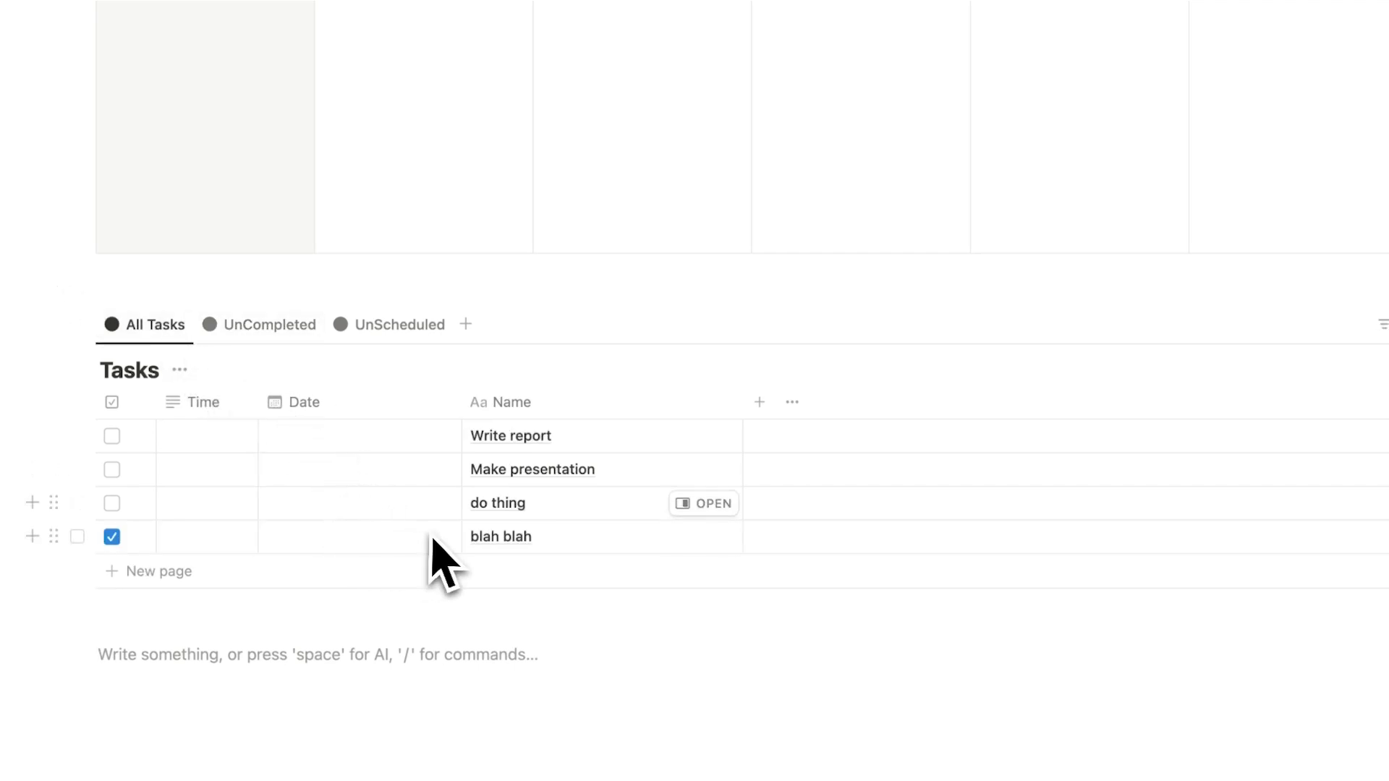
left_click(290, 329)
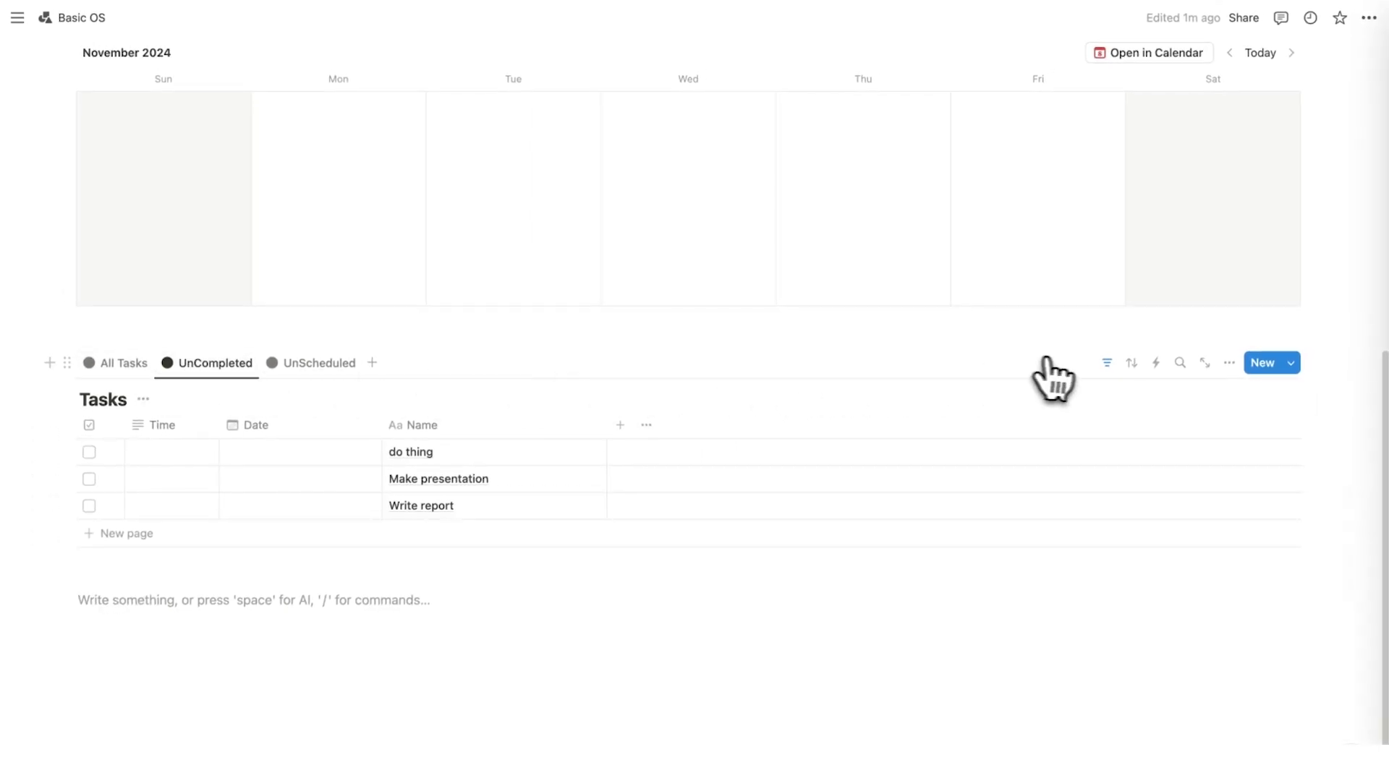
left_click(1107, 362)
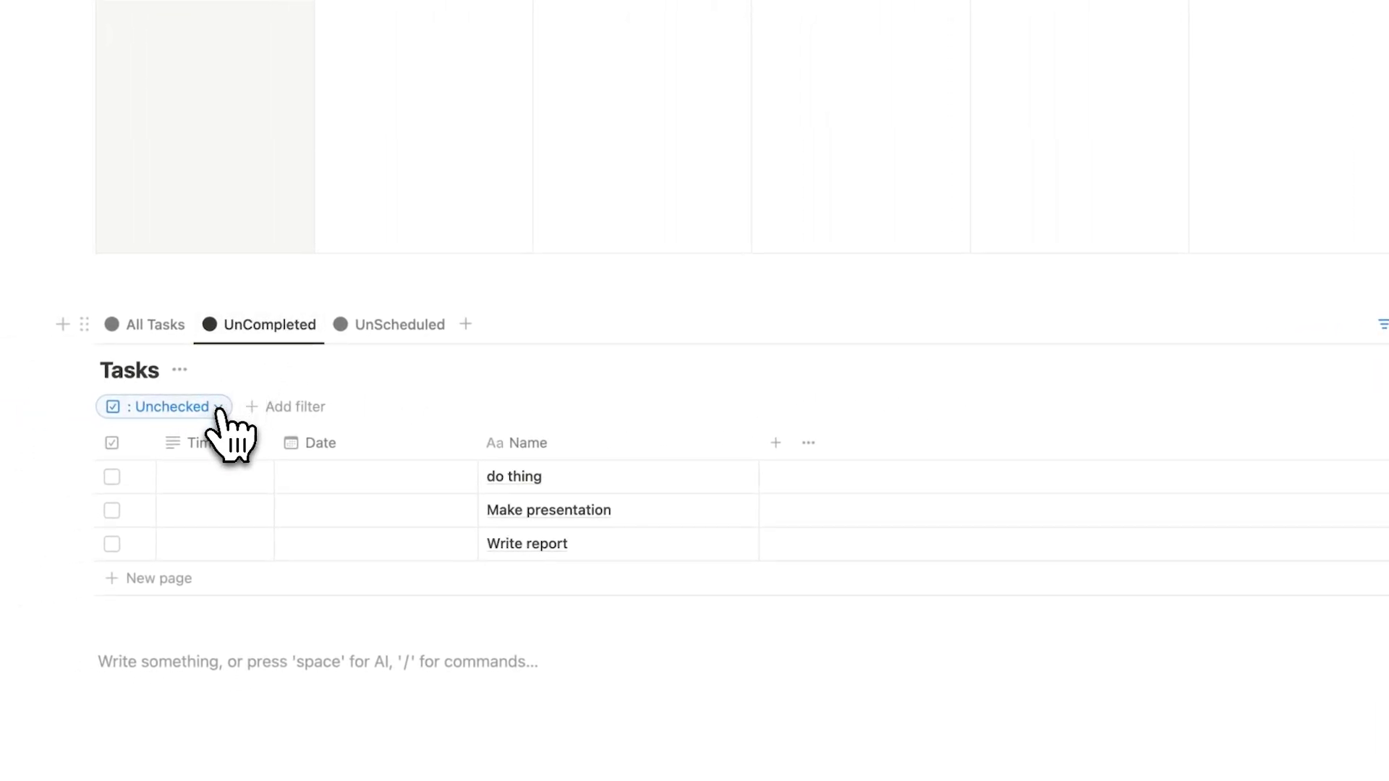
left_click(181, 340)
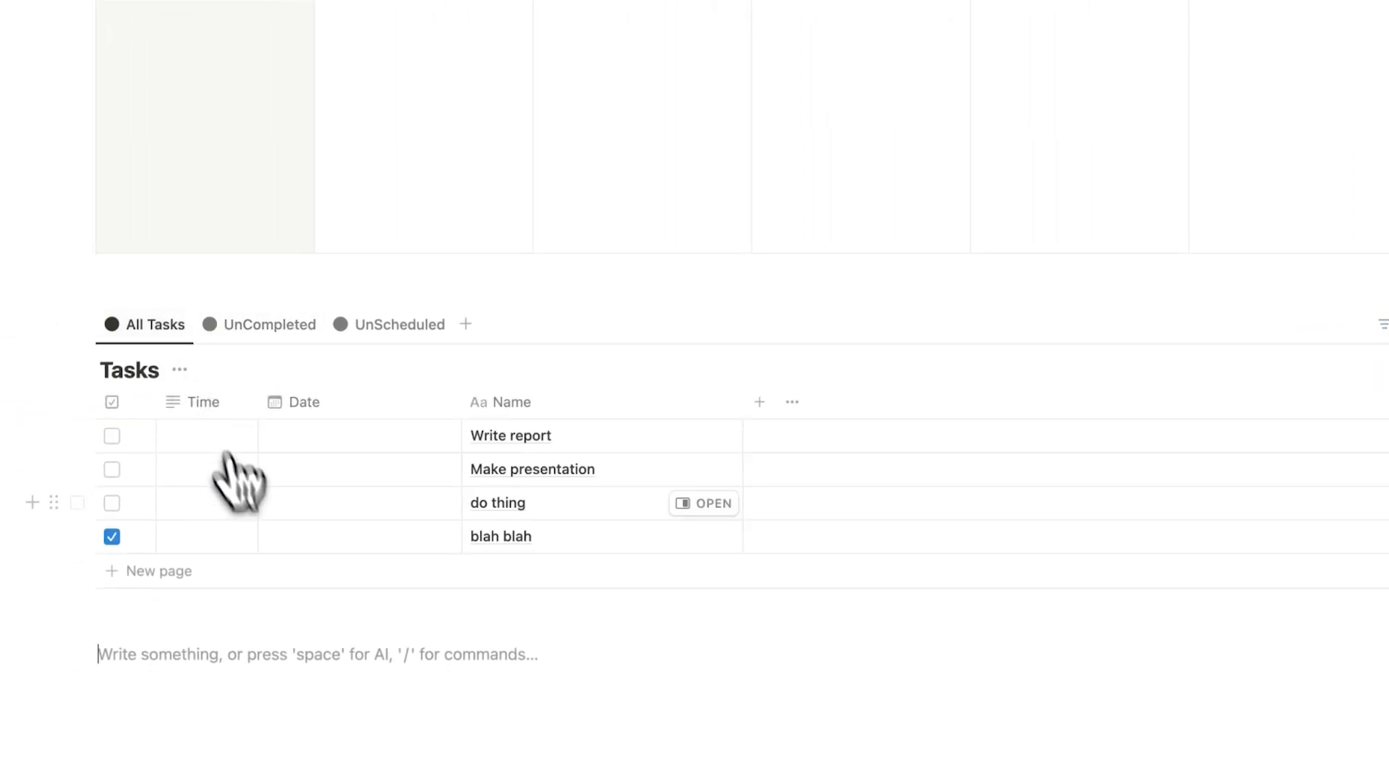
left_click(273, 333)
left_click(385, 334)
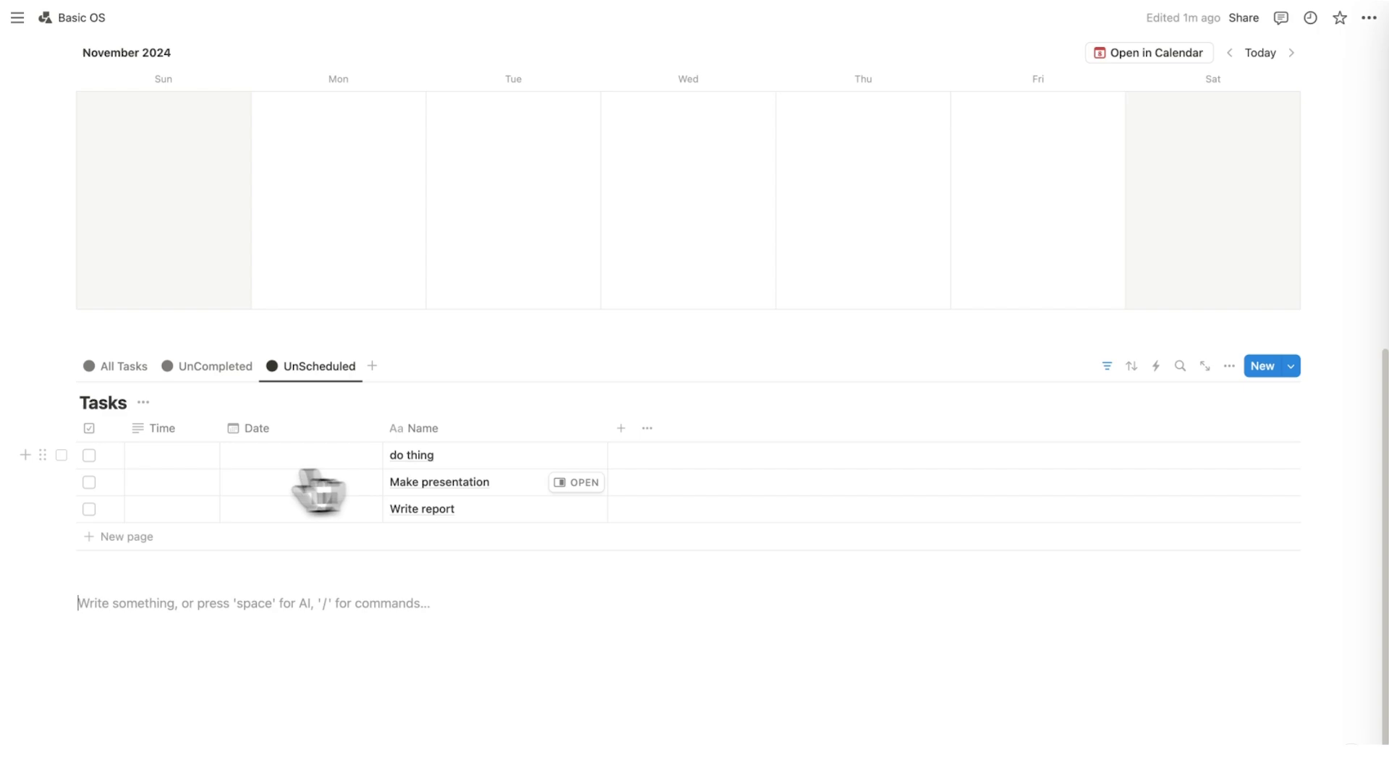
Step: Drag do thing onto Friday November 8 in the calendar, then recheck the UnScheduled view
scroll(226, 507, "up", 5)
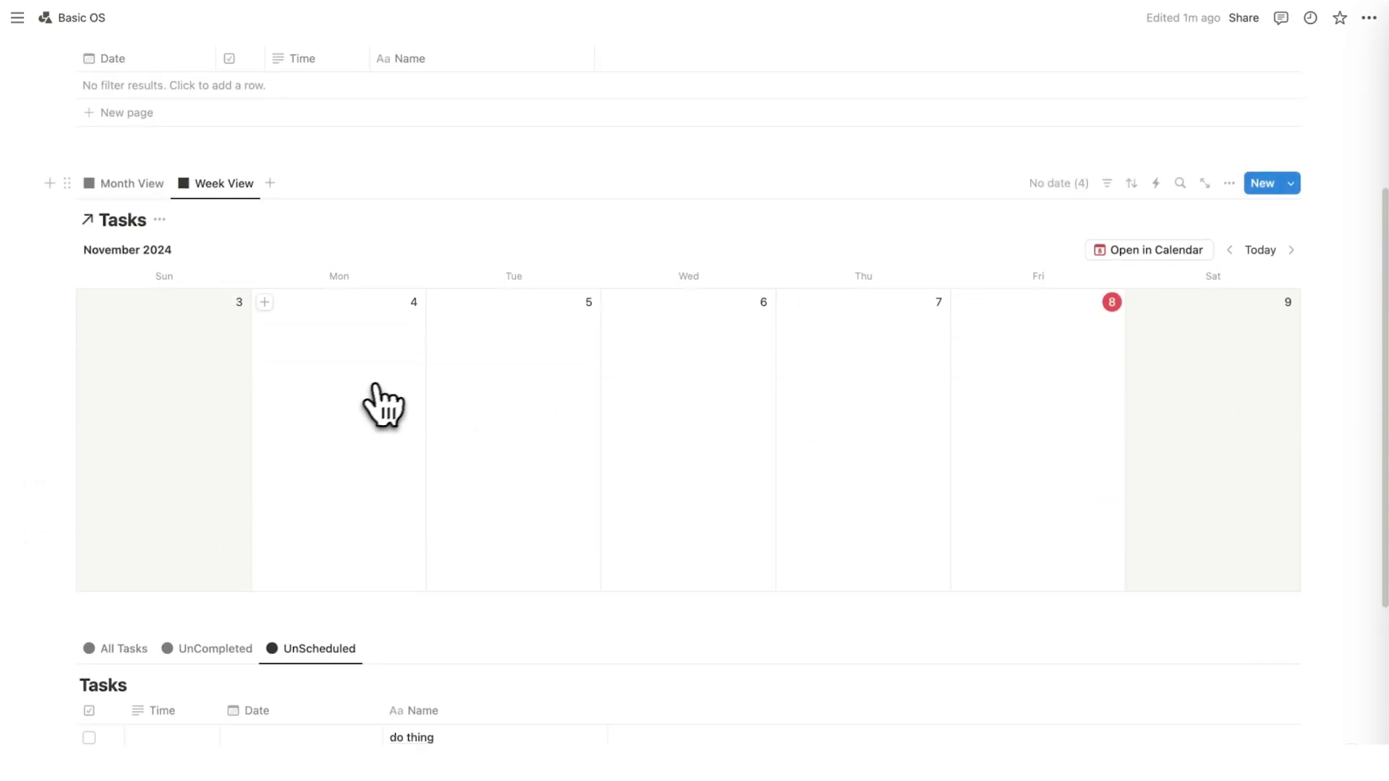
scroll(397, 388, "down", 3)
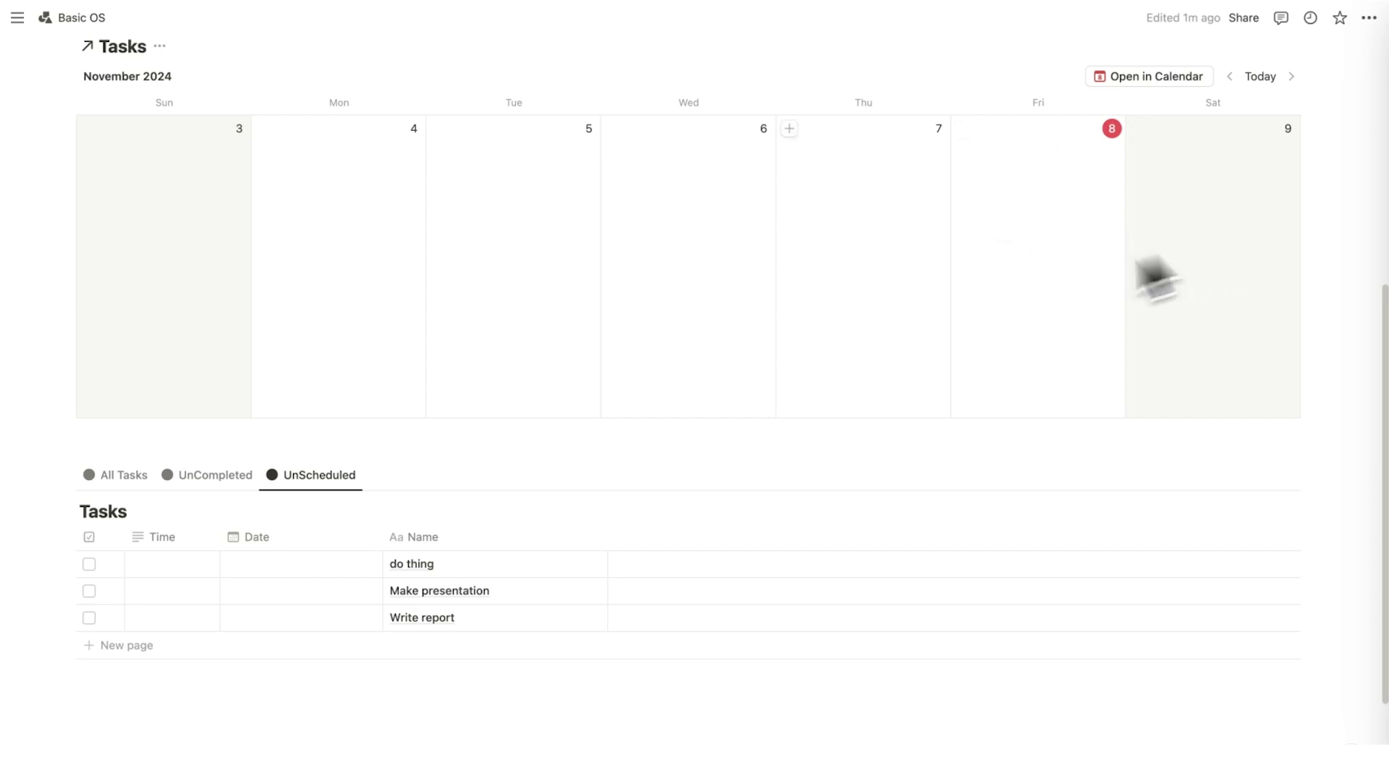
left_click_drag(42, 563, 1108, 224)
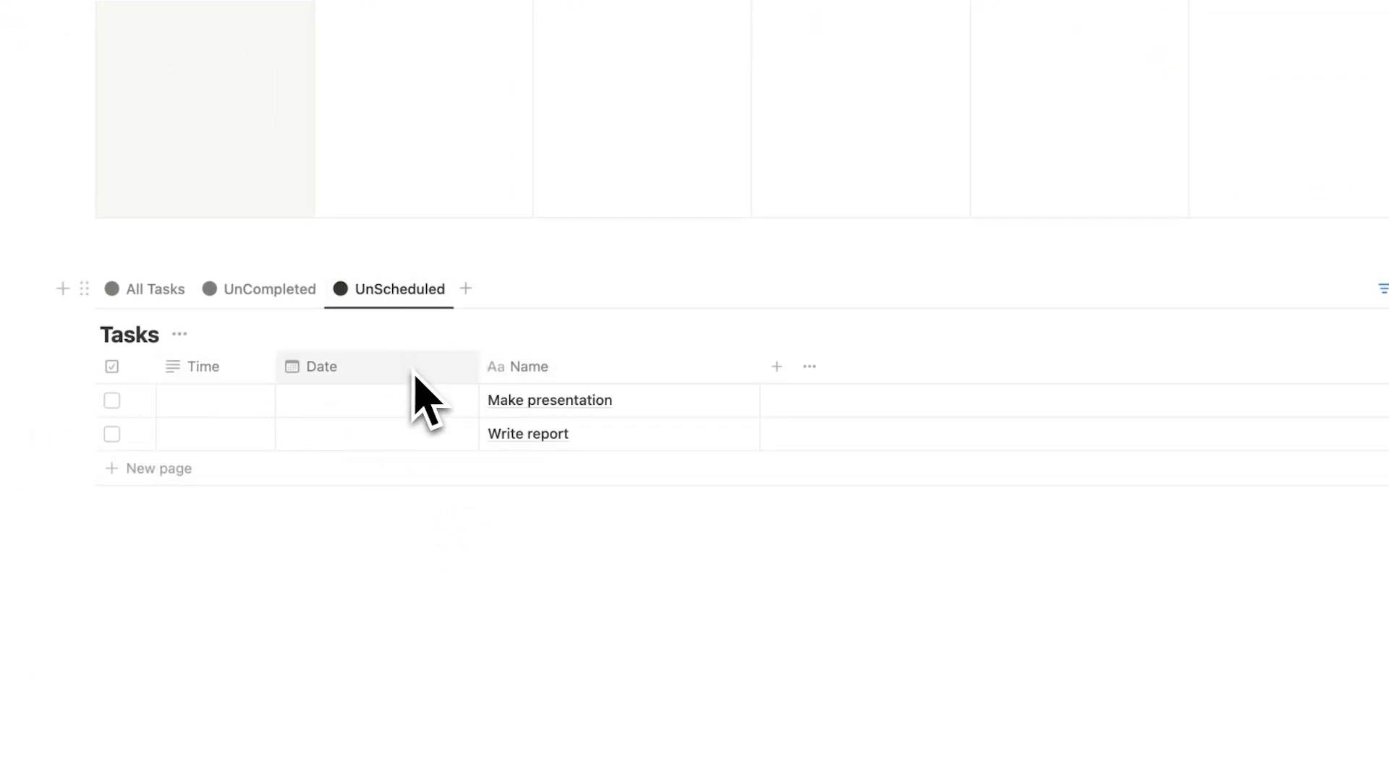
left_click(290, 302)
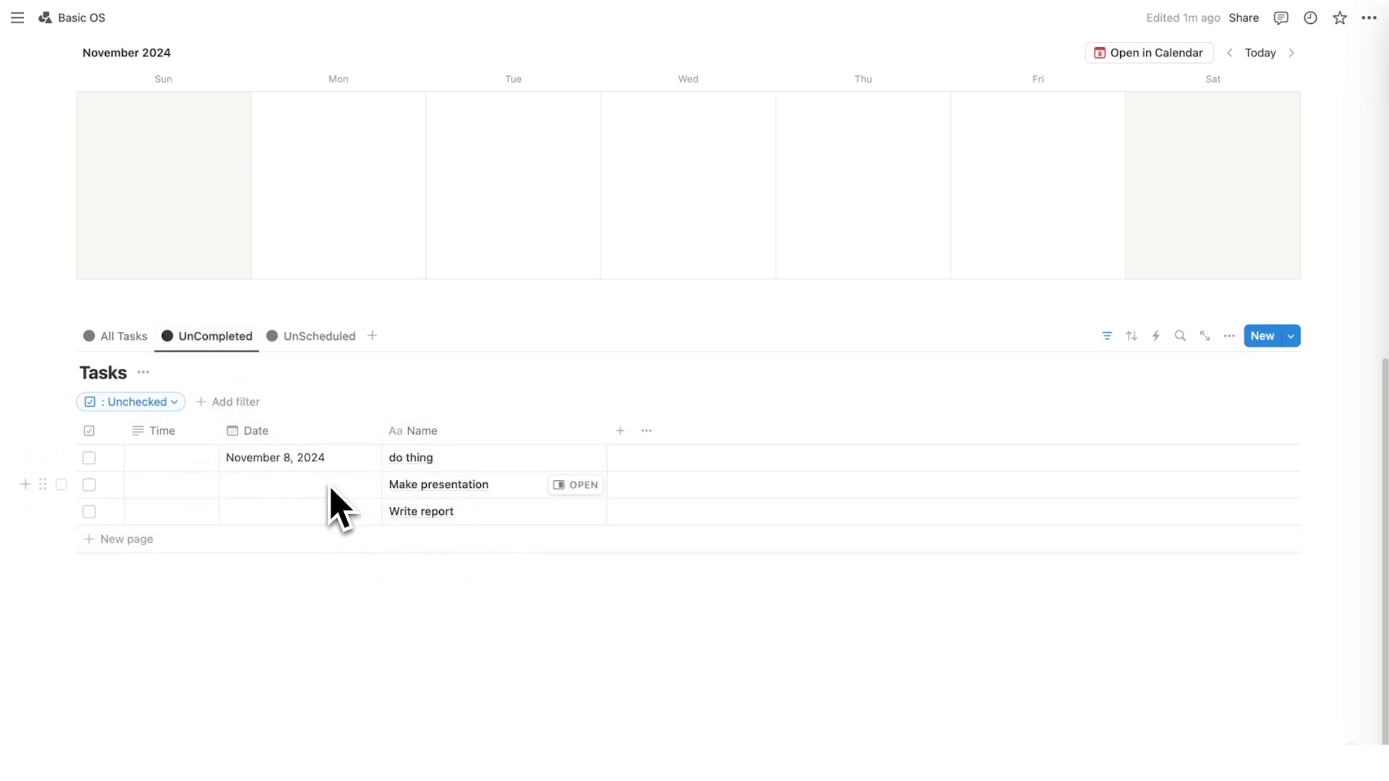
left_click(290, 336)
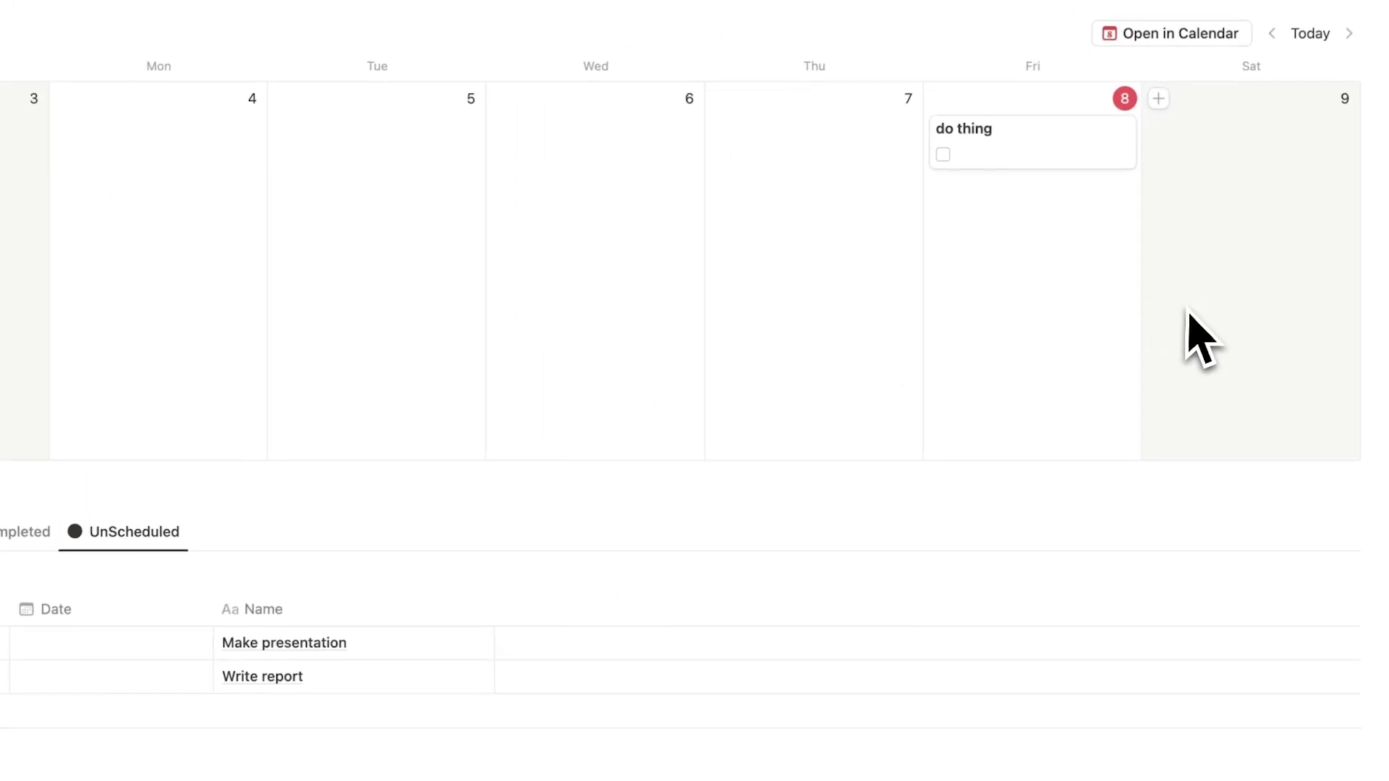
Step: Schedule Make presentation on Sat 9 and Write report on November 8, confirming UnScheduled is empty
left_click_drag(0, 643, 1226, 231)
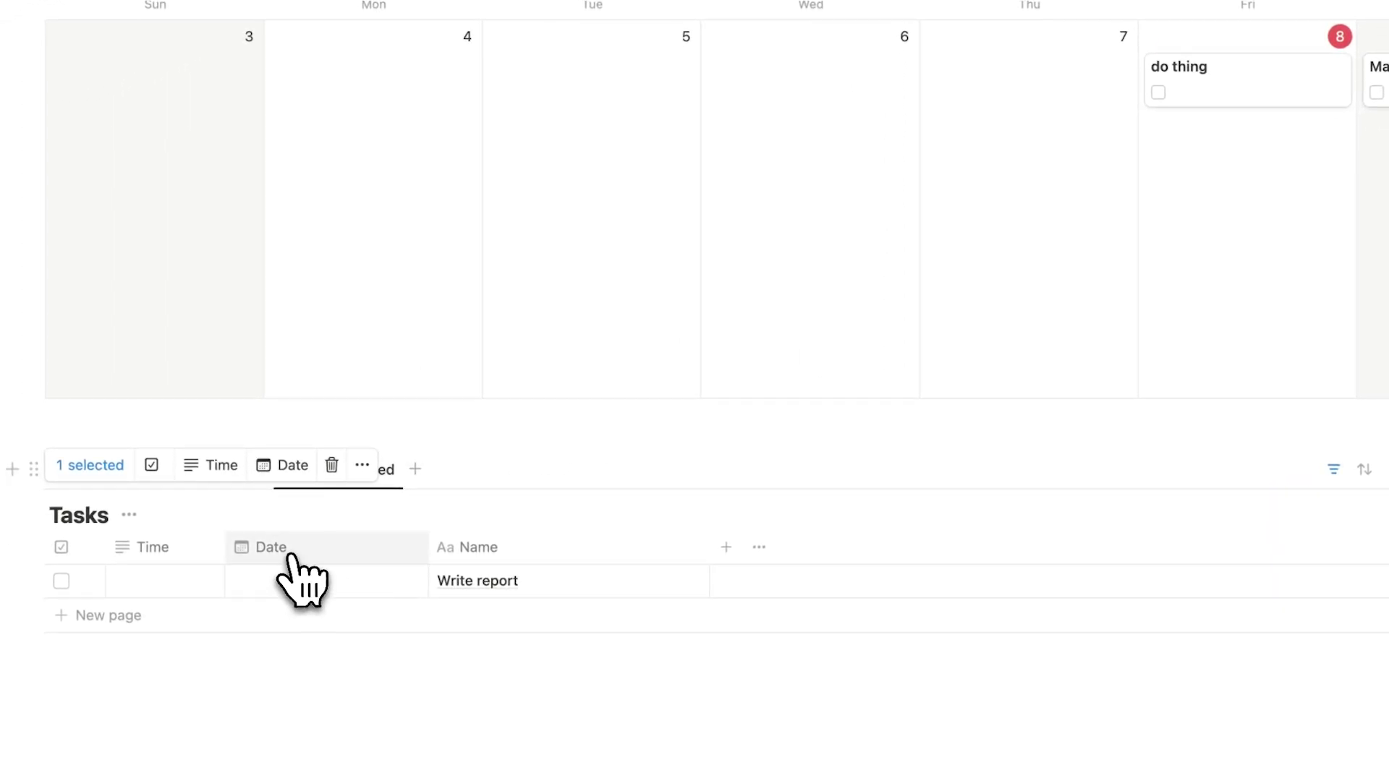
left_click(295, 582)
left_click(428, 206)
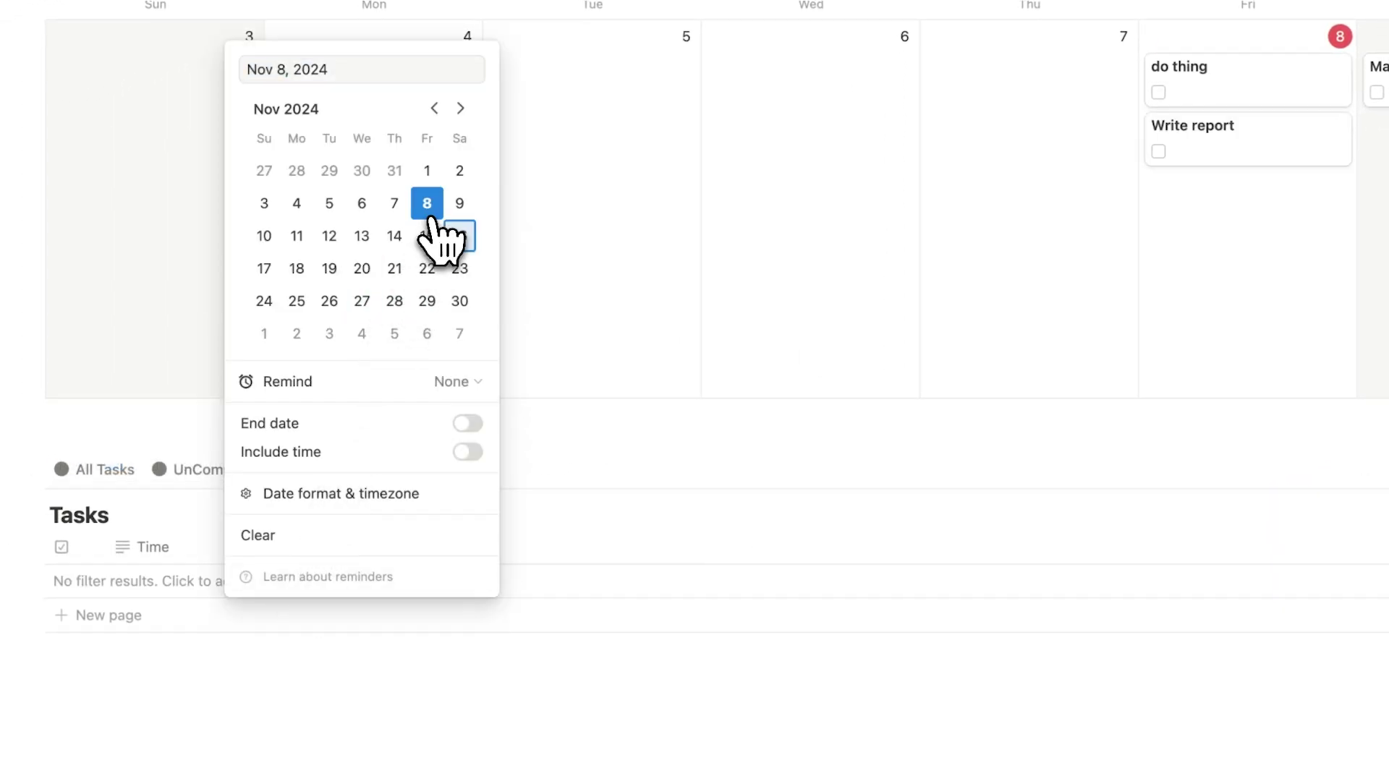
left_click(605, 298)
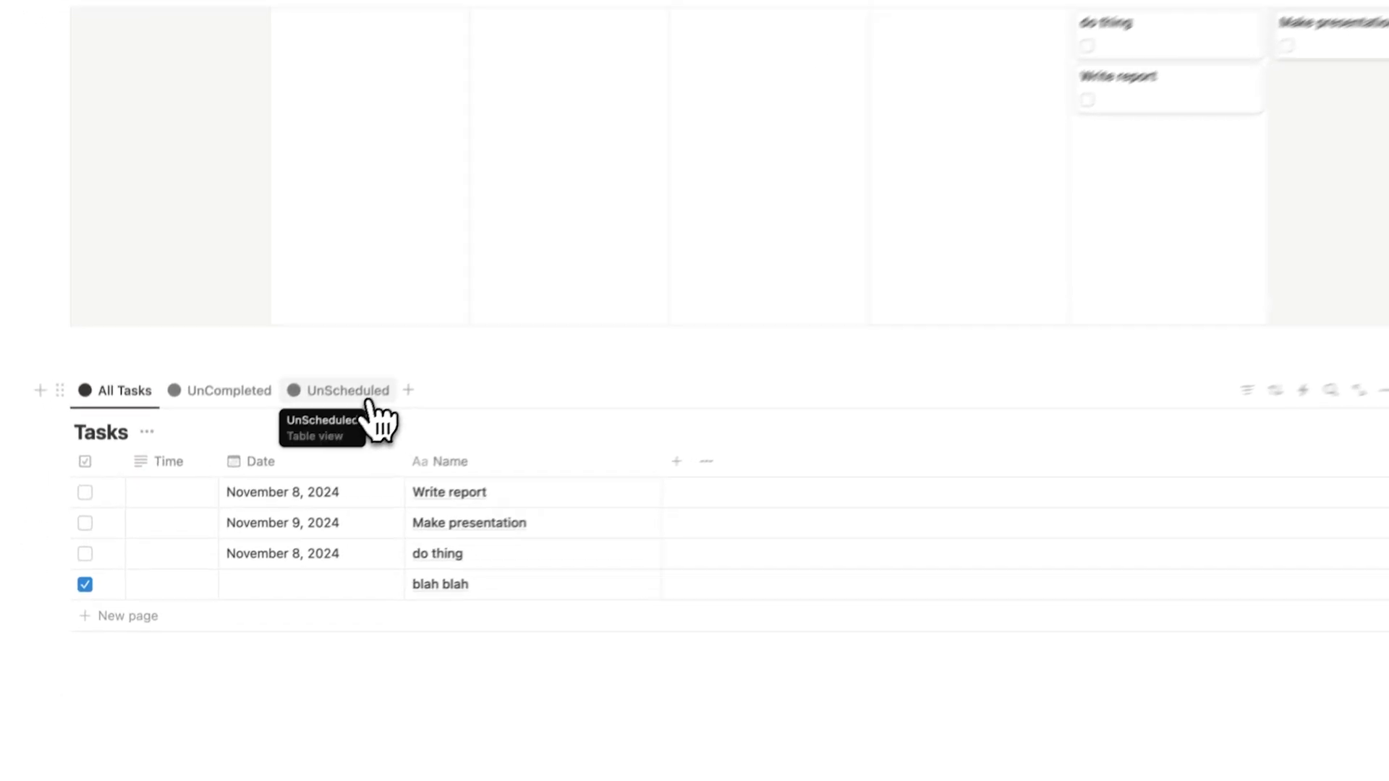
left_click(369, 402)
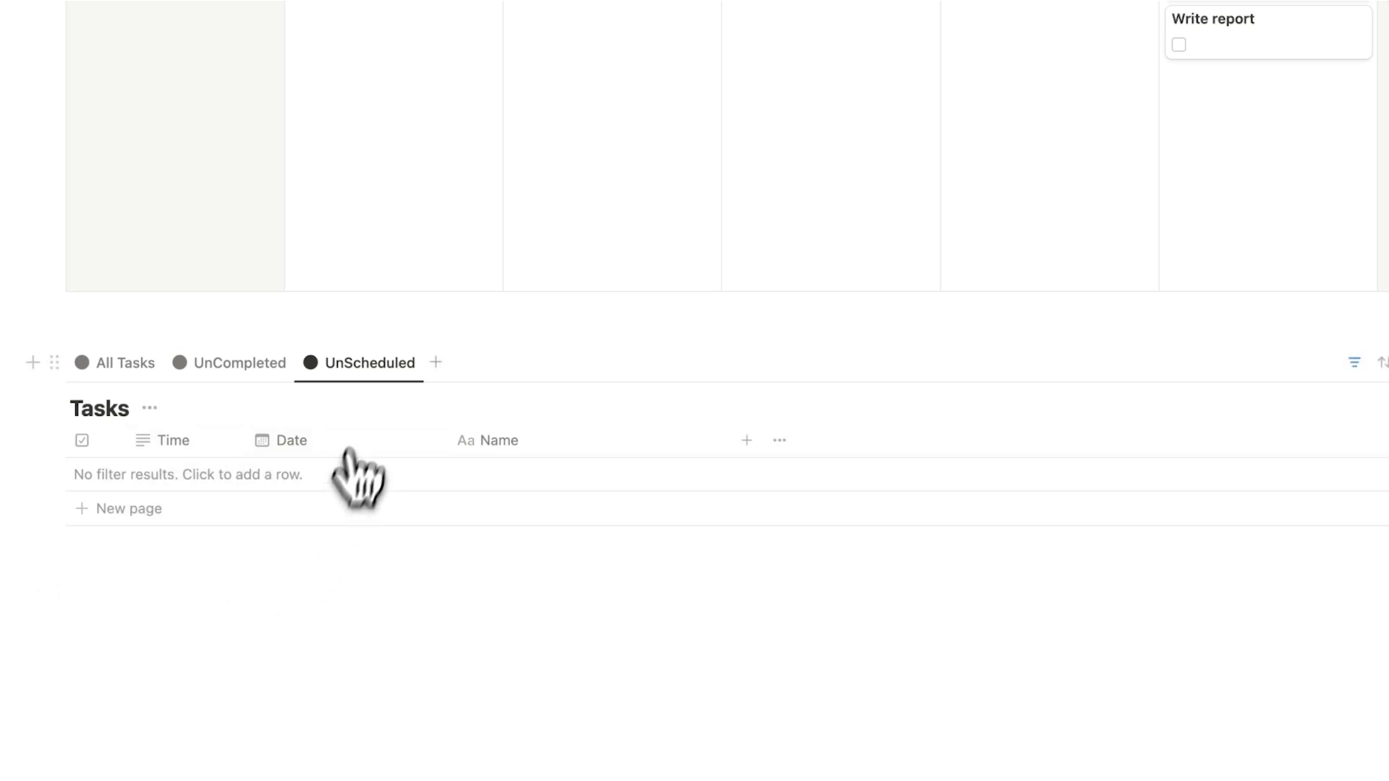
scroll(434, 492, "up", 5)
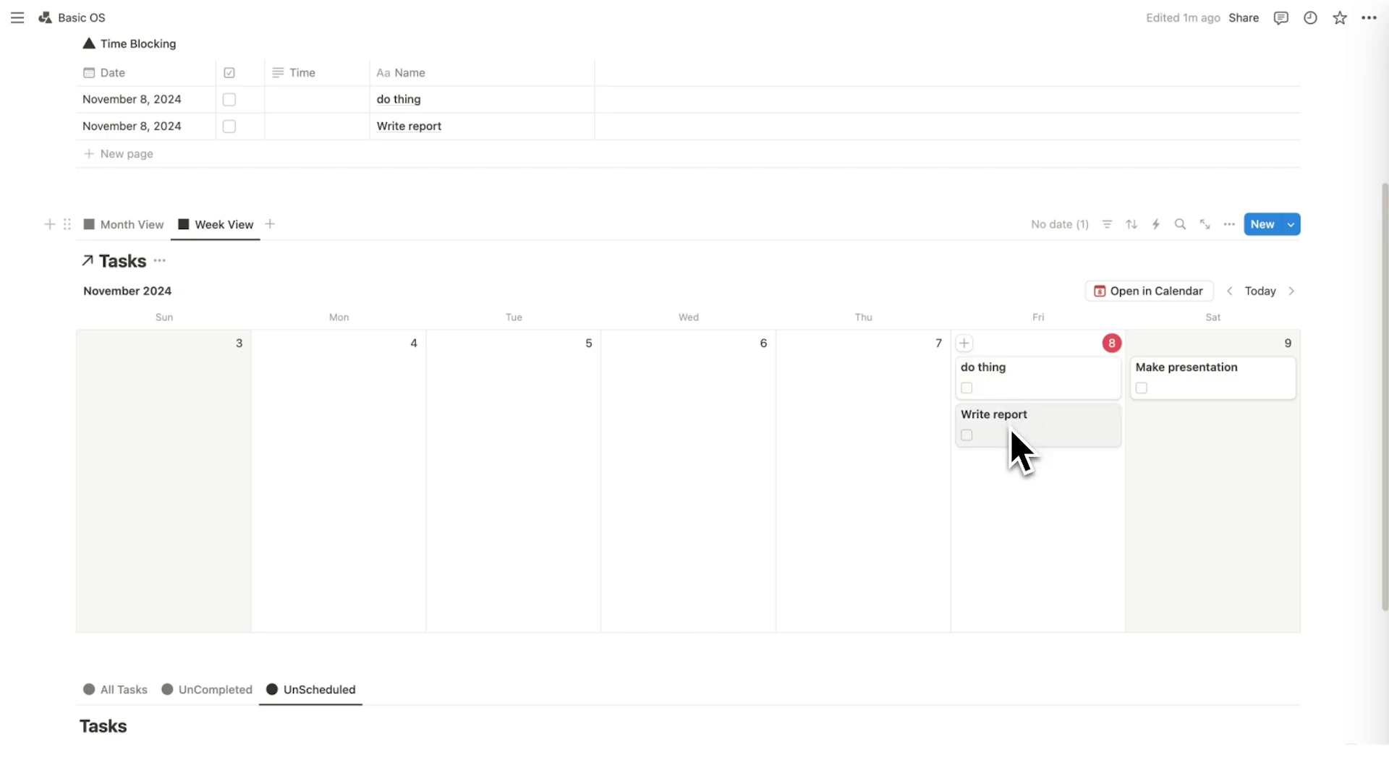
Step: Enter times in the Time Blocking table, setting Write report to 9am
scroll(1055, 552, "up", 5)
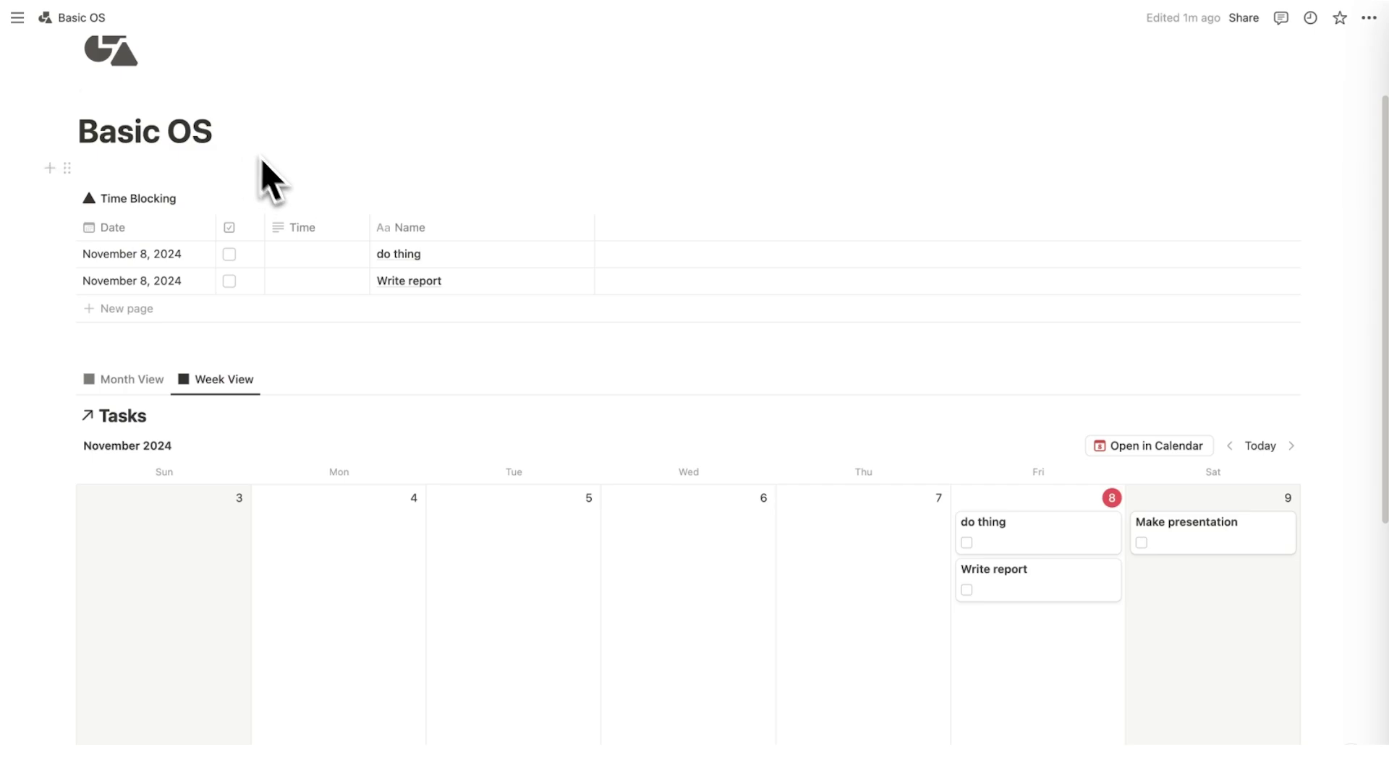
left_click(324, 255)
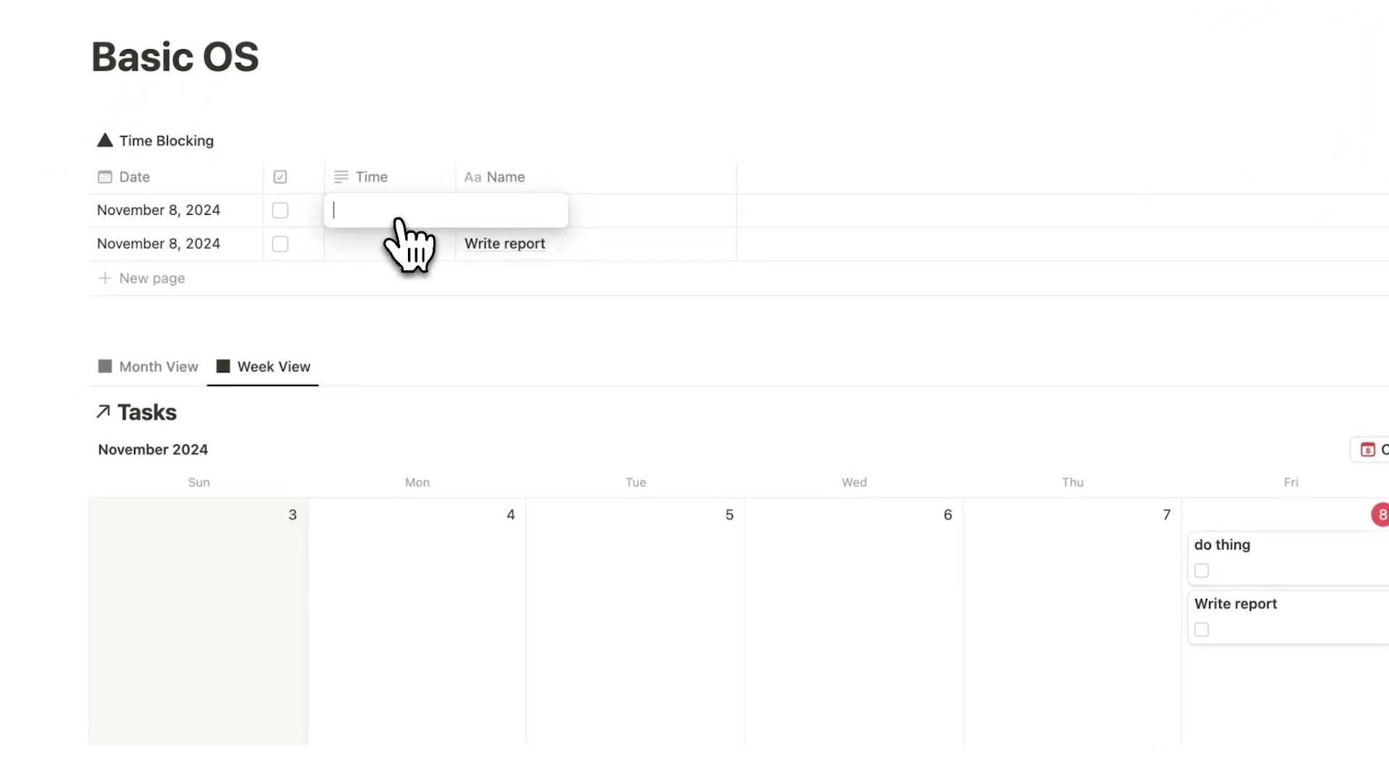
left_click(400, 242)
type("9am")
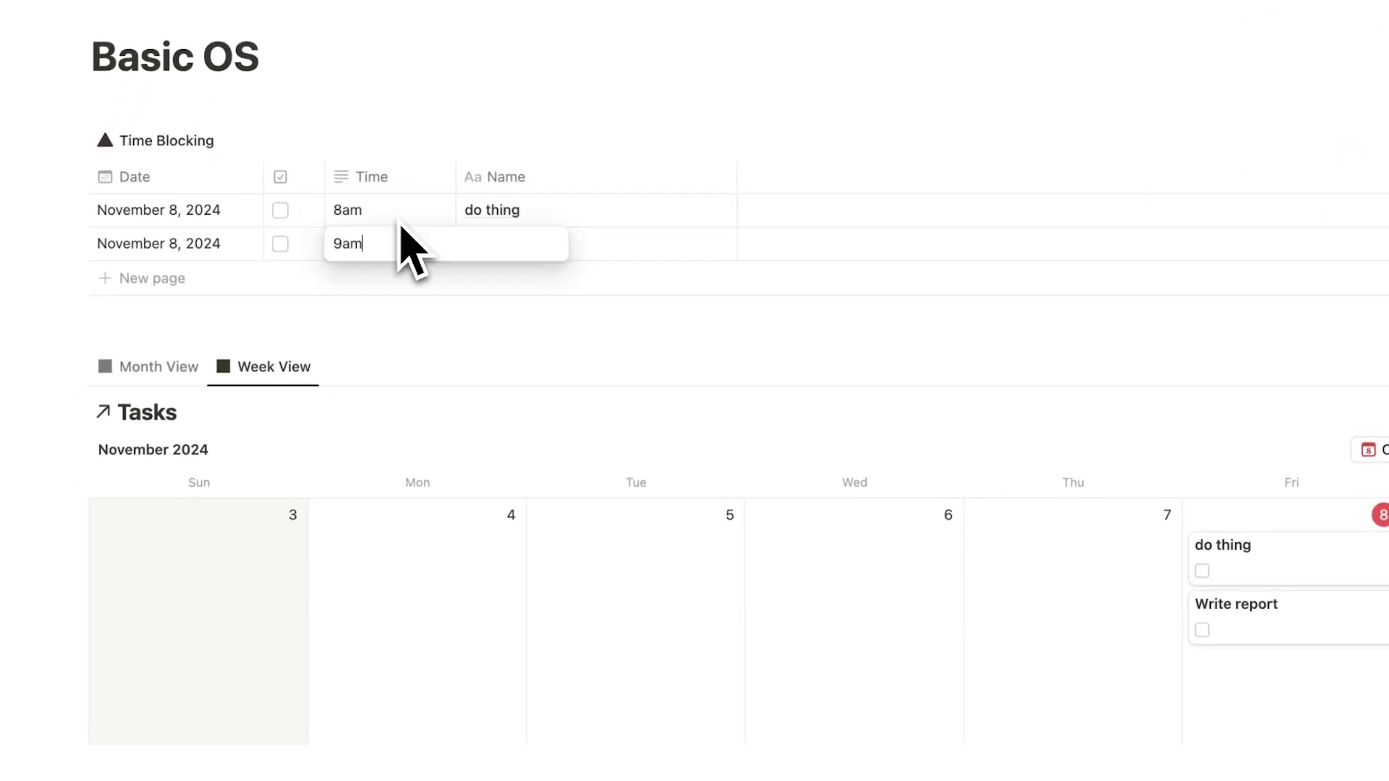
key("Return")
left_click(479, 575)
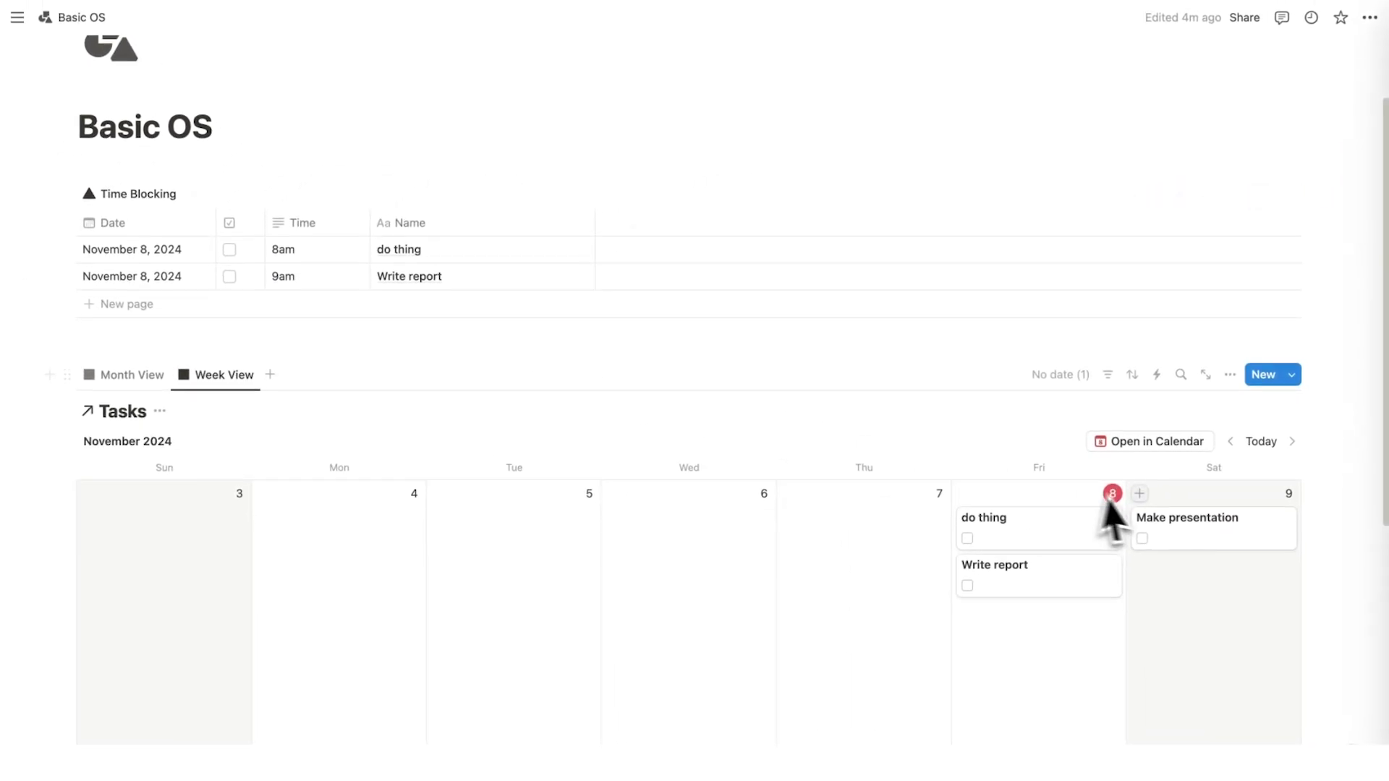
Step: Move Make presentation to Fri 8, place it under Write report, and give it 1pm
scroll(1172, 517, "down", 1)
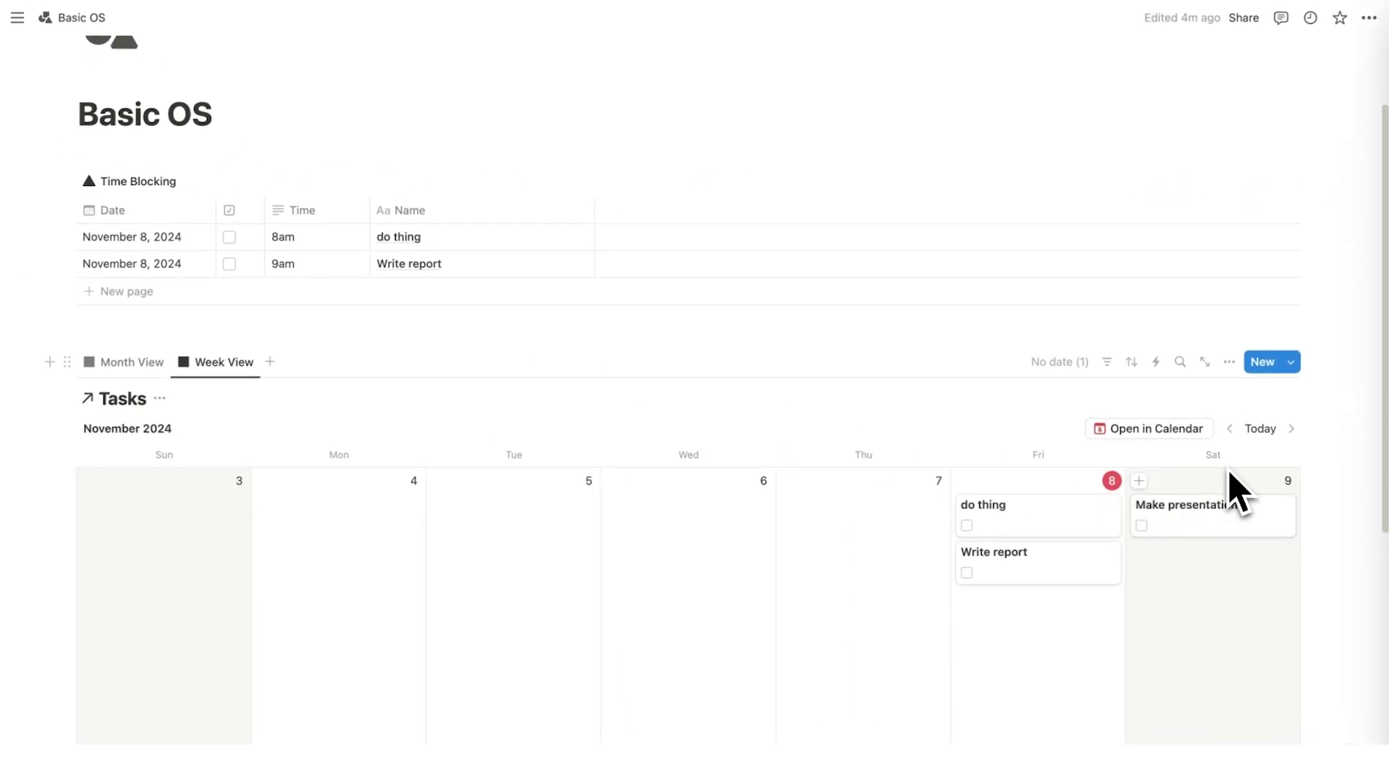
scroll(1236, 489, "down", 1)
left_click_drag(1240, 499, 1040, 634)
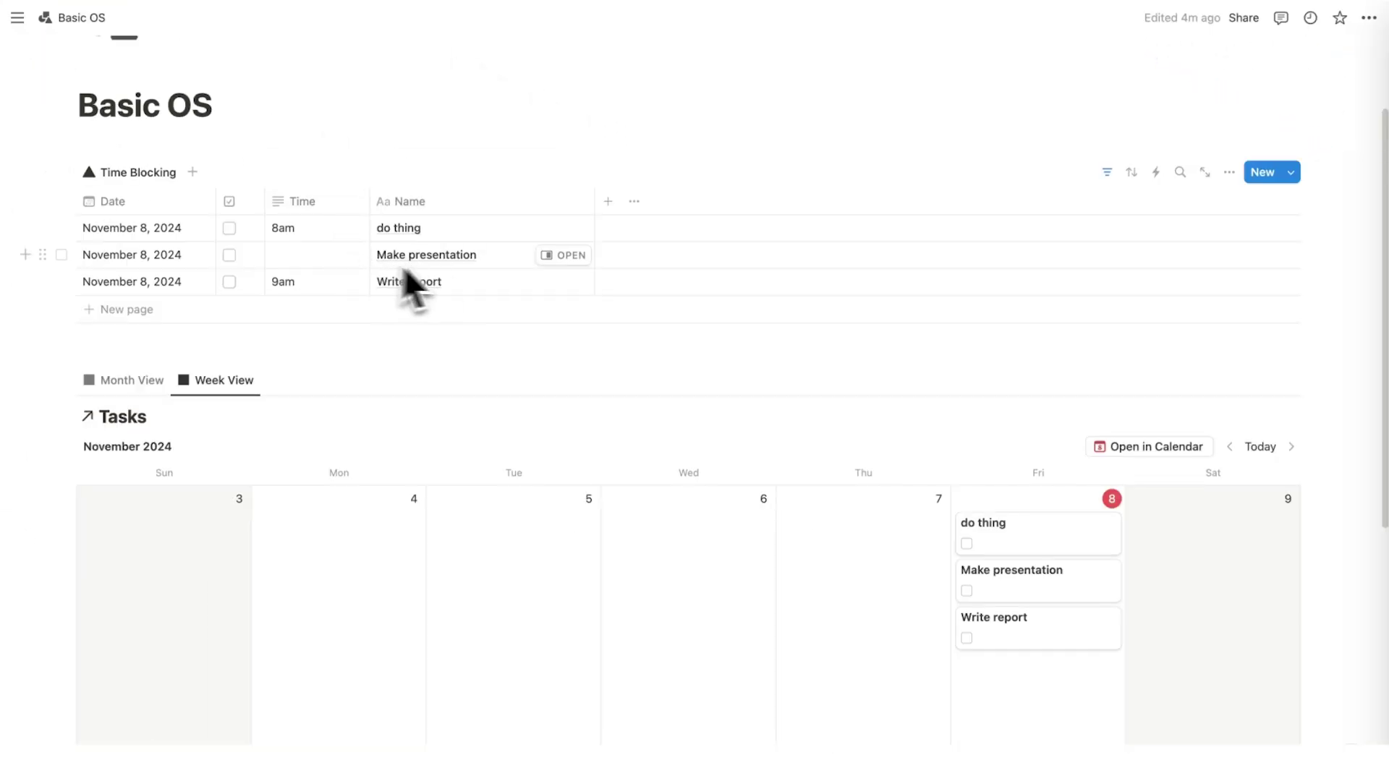
left_click_drag(47, 255, 53, 287)
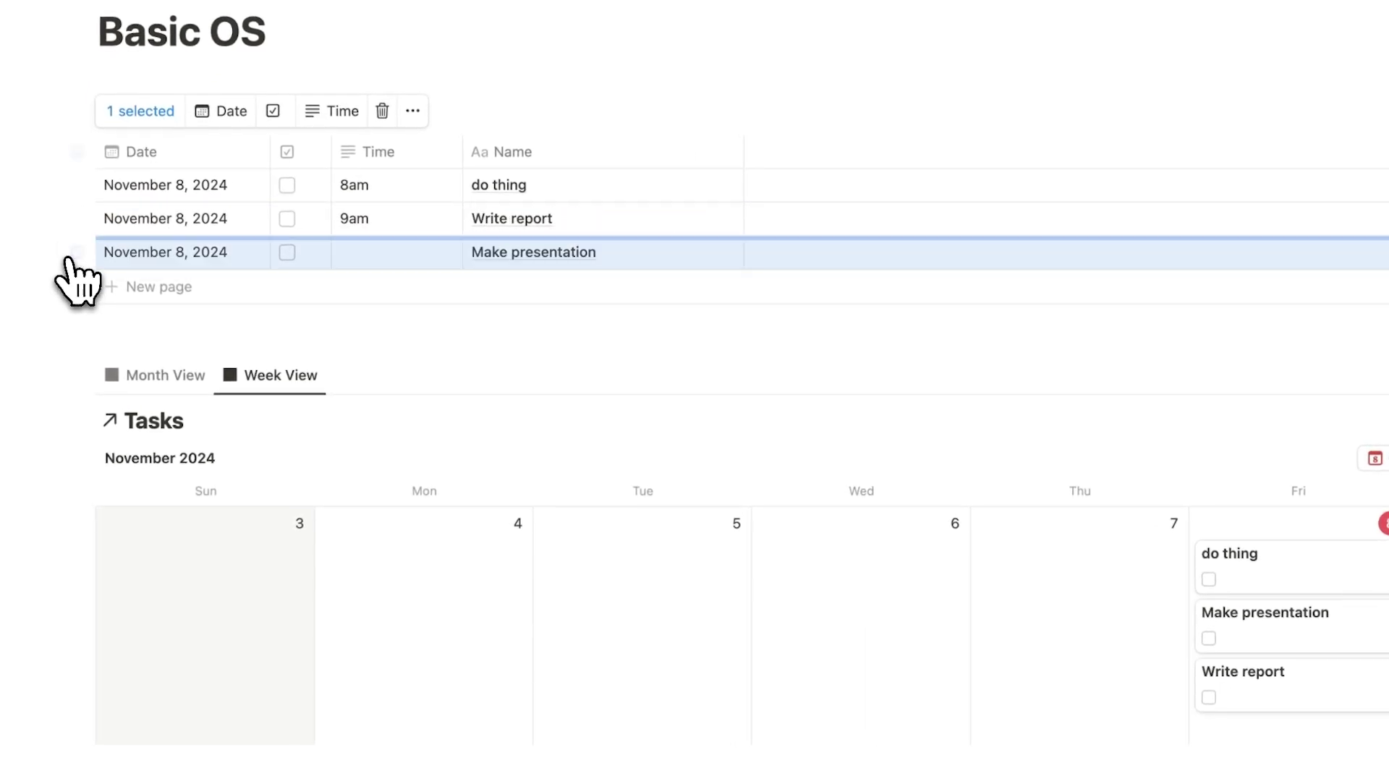
left_click(385, 257)
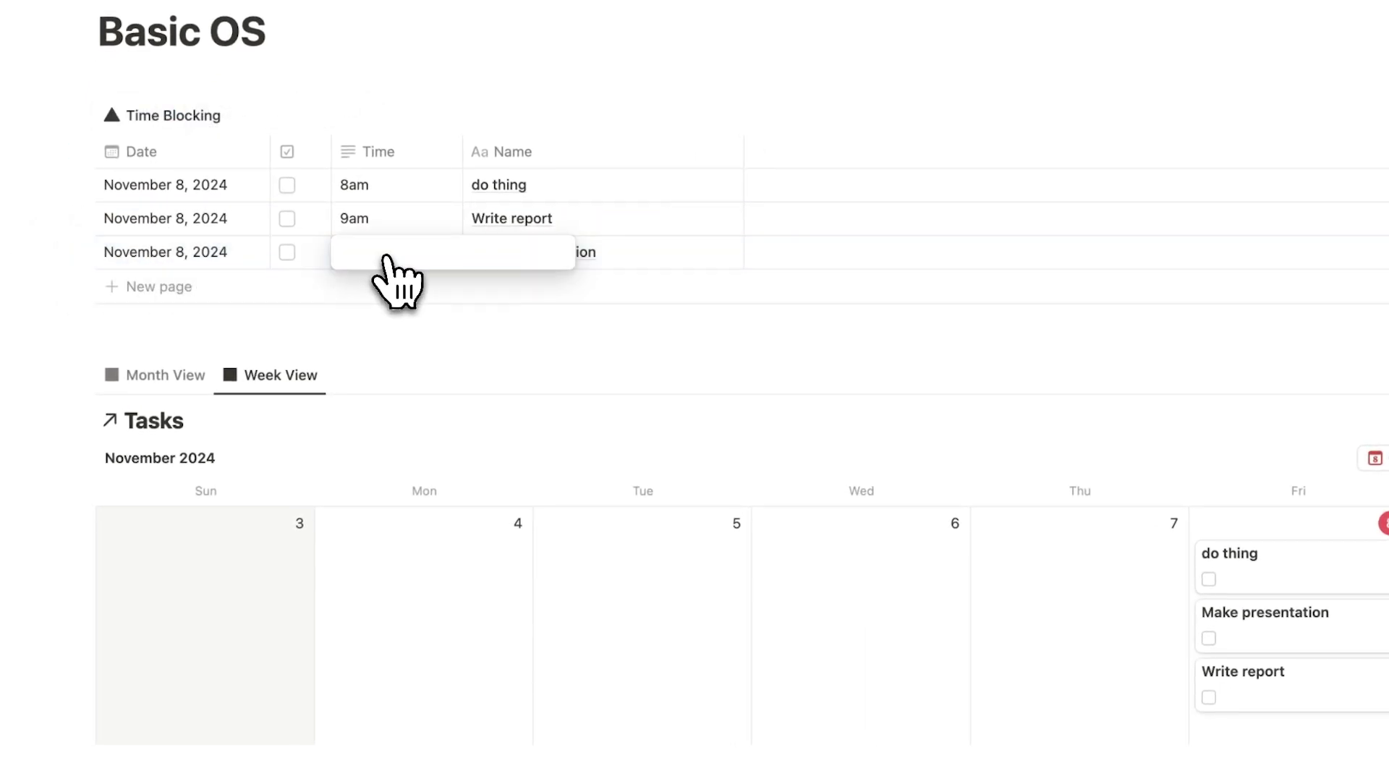
type("1pm")
key("Return")
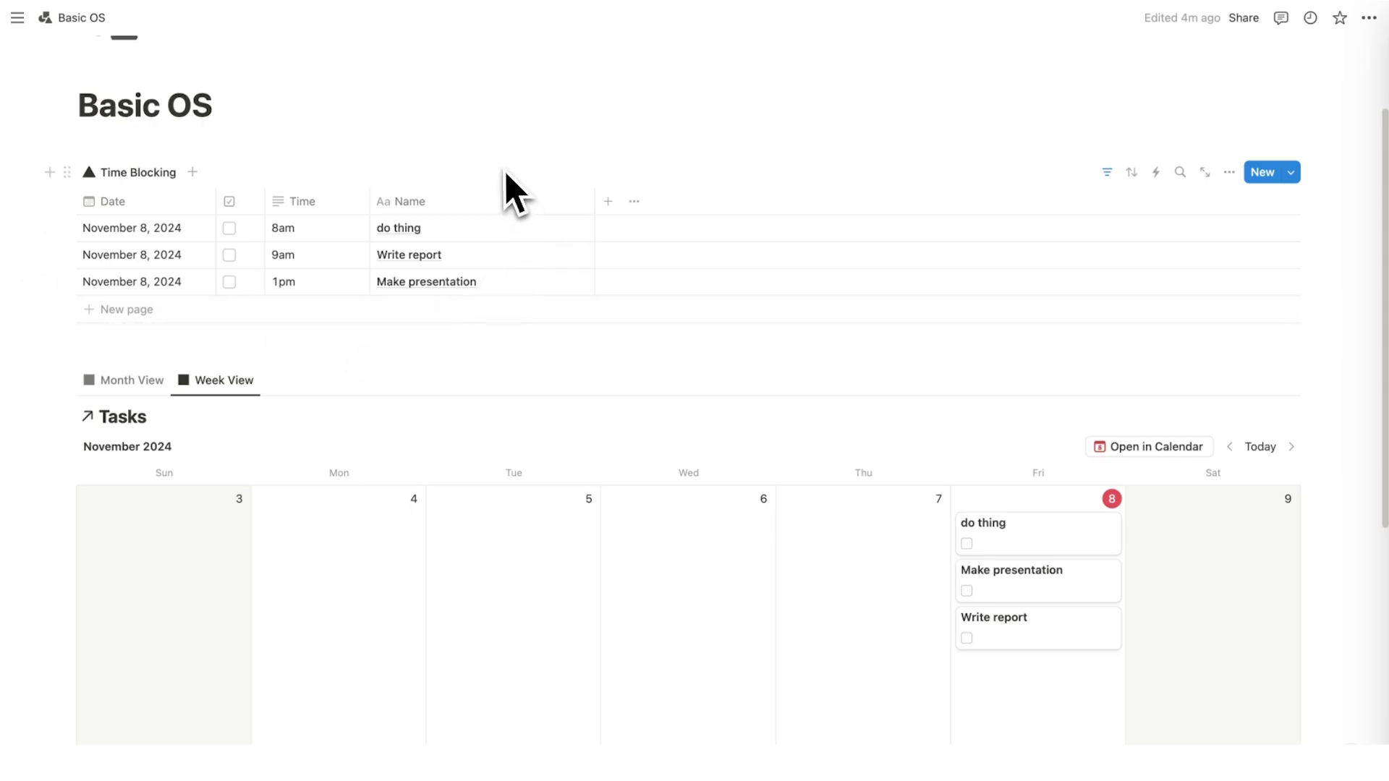
Step: Check off do thing and Write report, then scroll to review the table and calendar
left_click(230, 228)
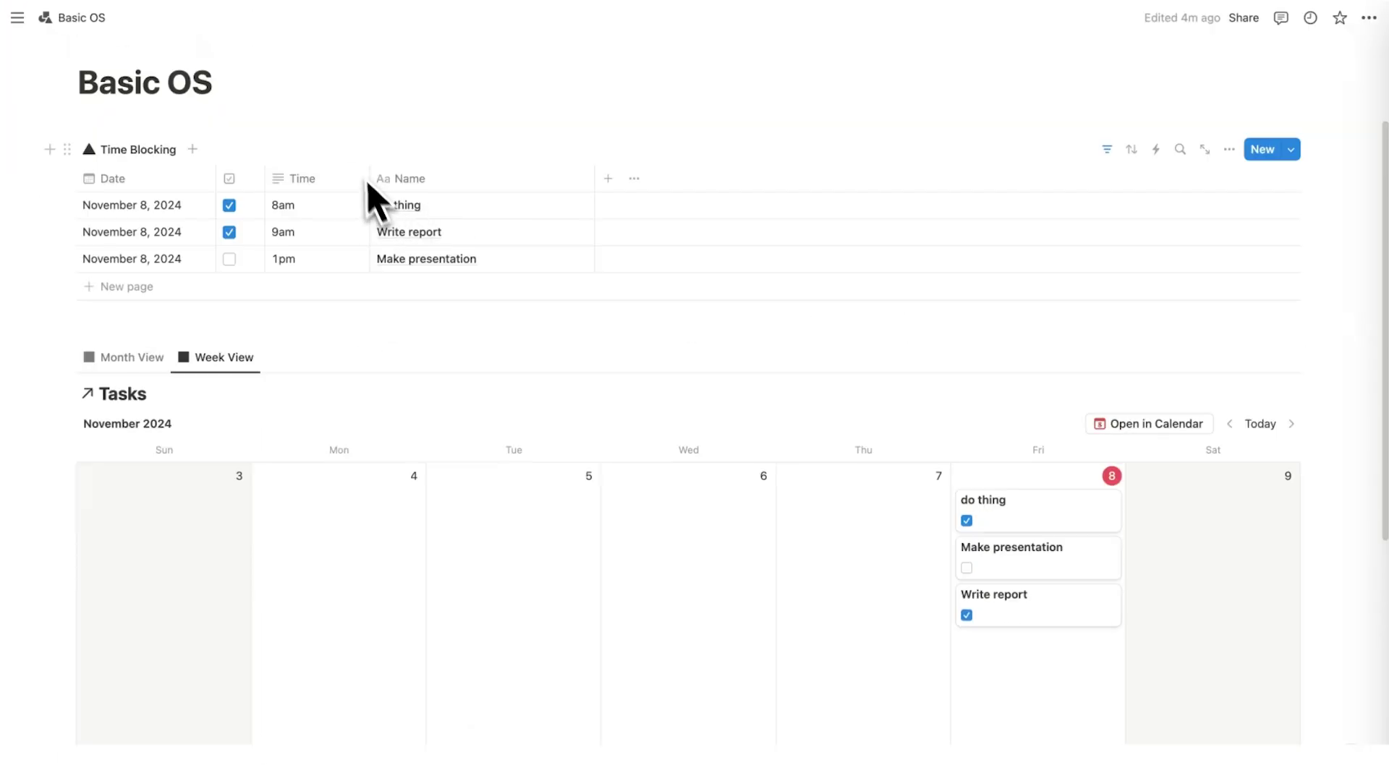
scroll(397, 154, "down", 4)
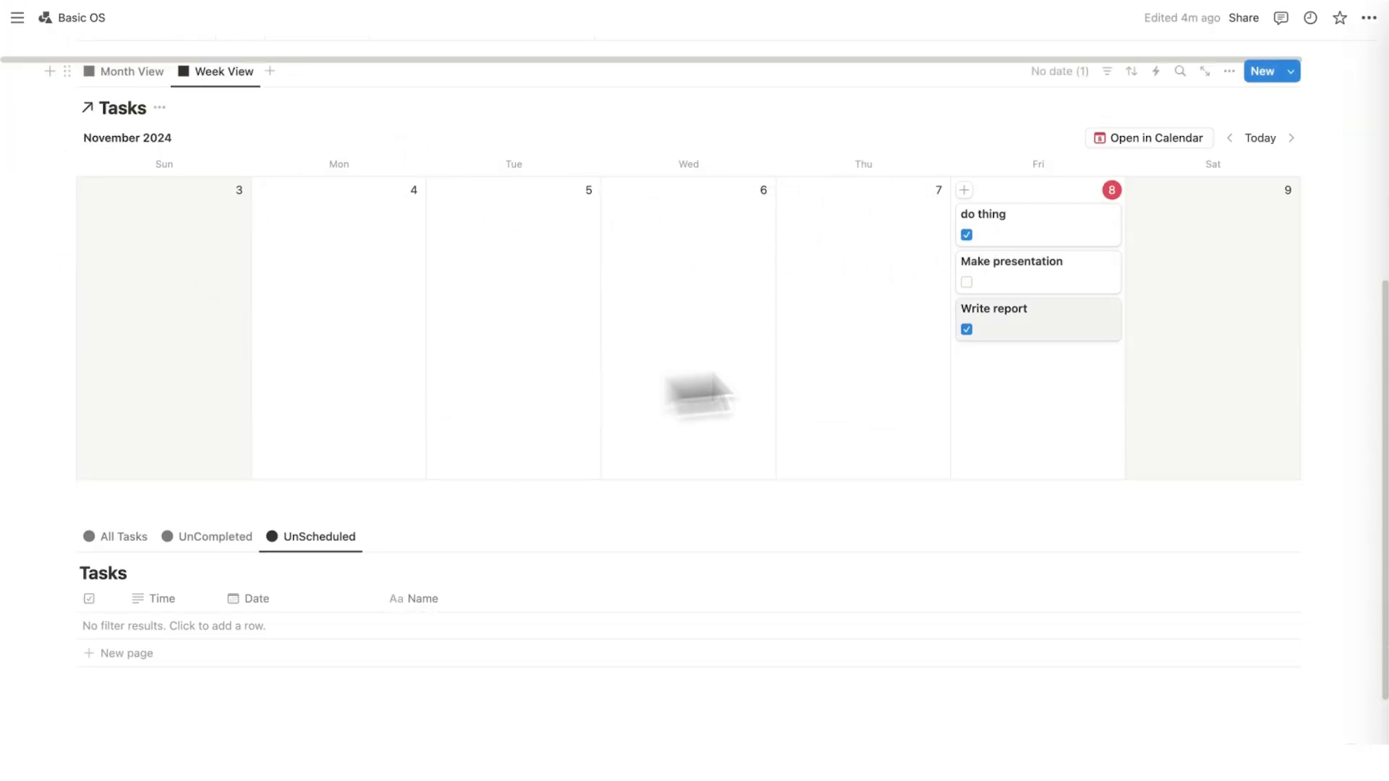
scroll(697, 393, "down", 2)
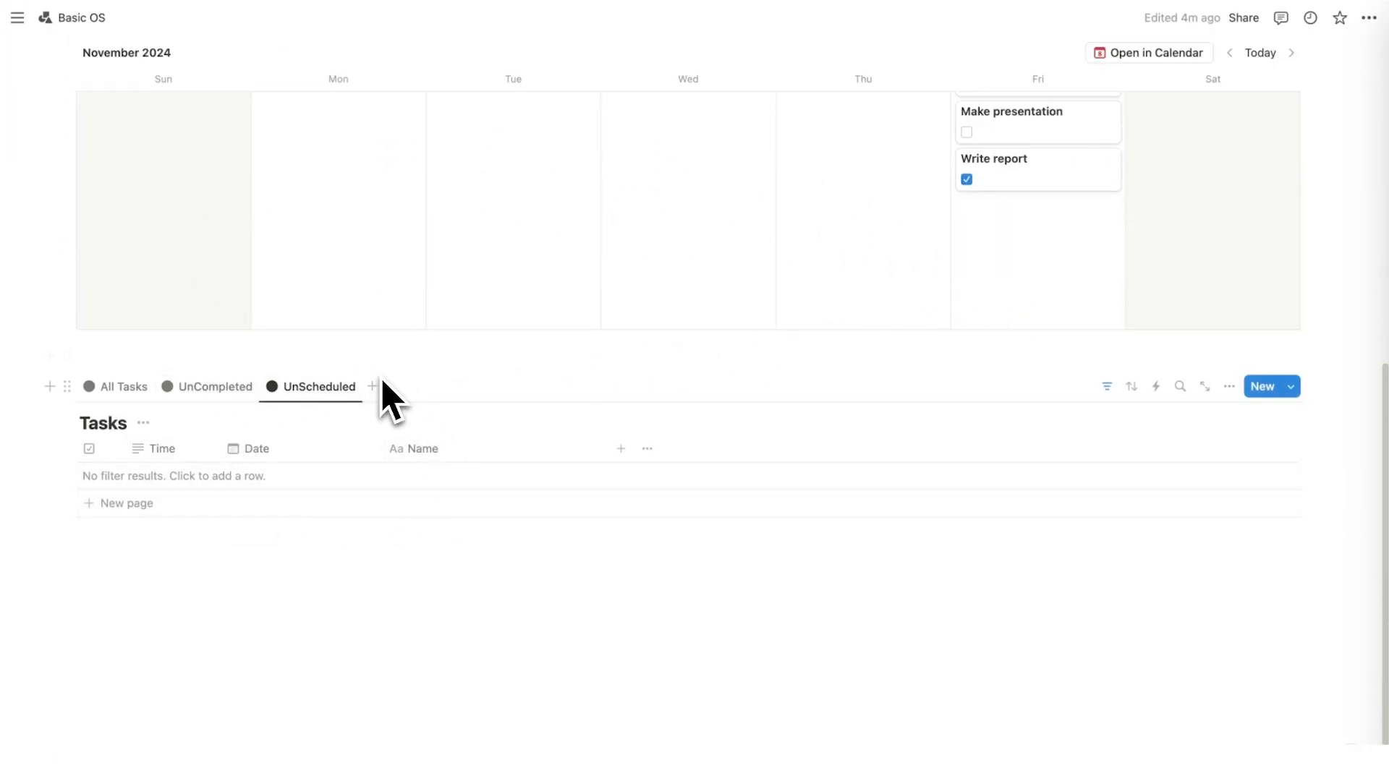
scroll(470, 426, "up", 10)
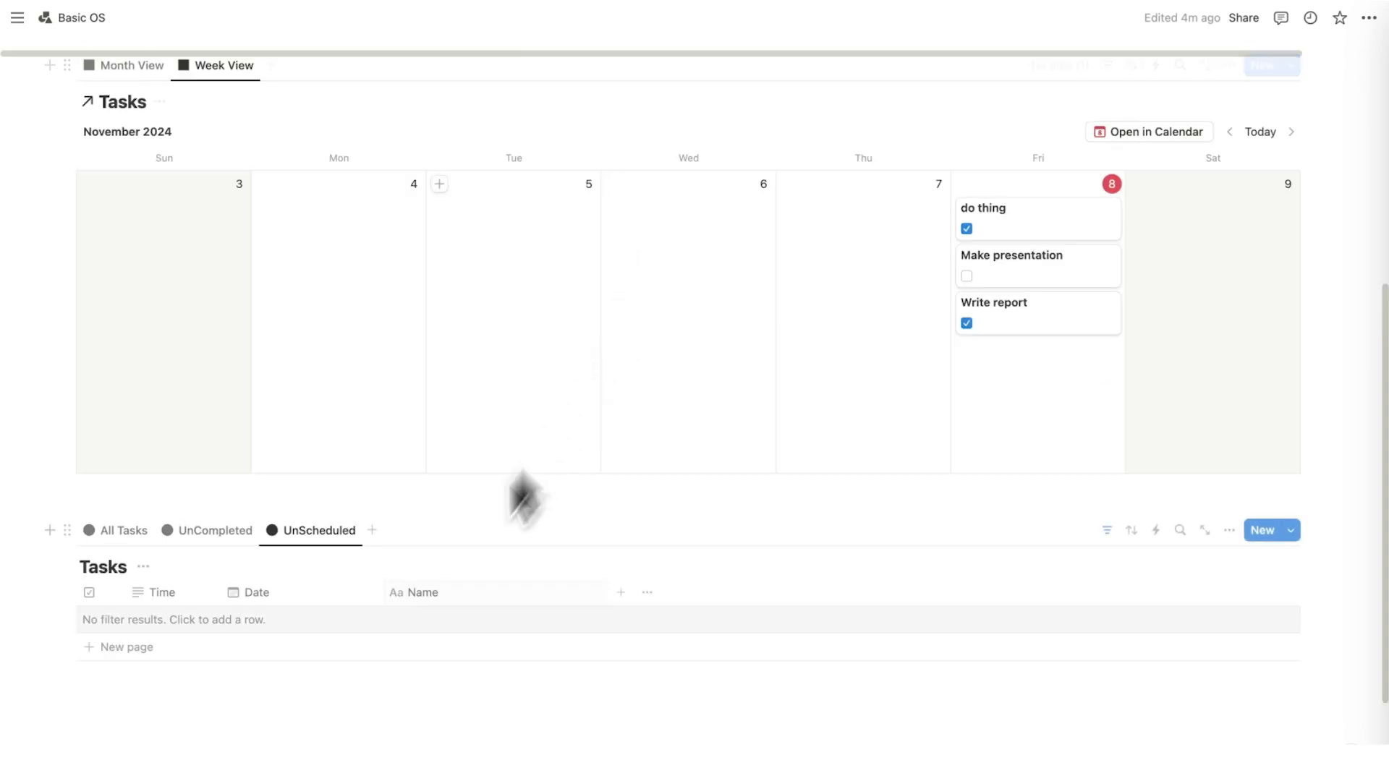
scroll(831, 528, "down", 3)
scroll(279, 319, "up", 4)
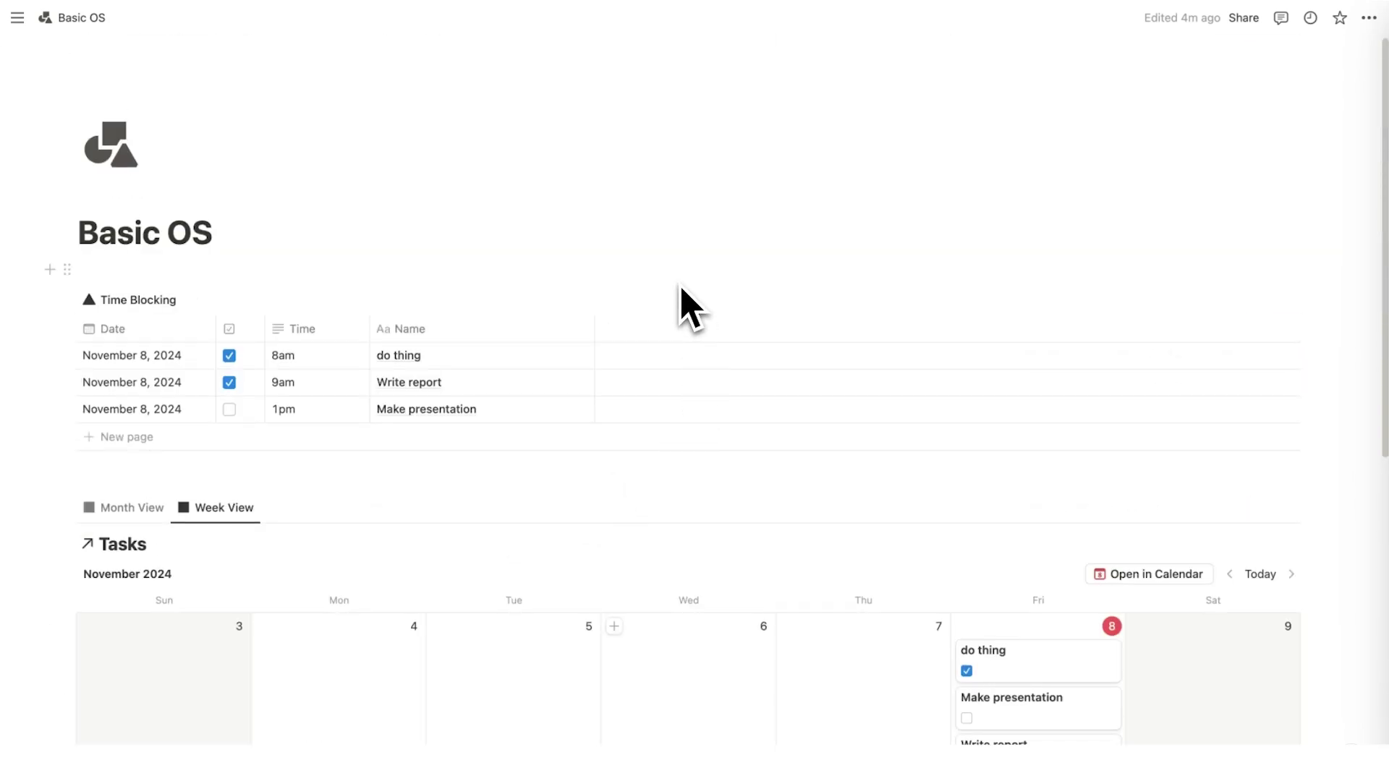